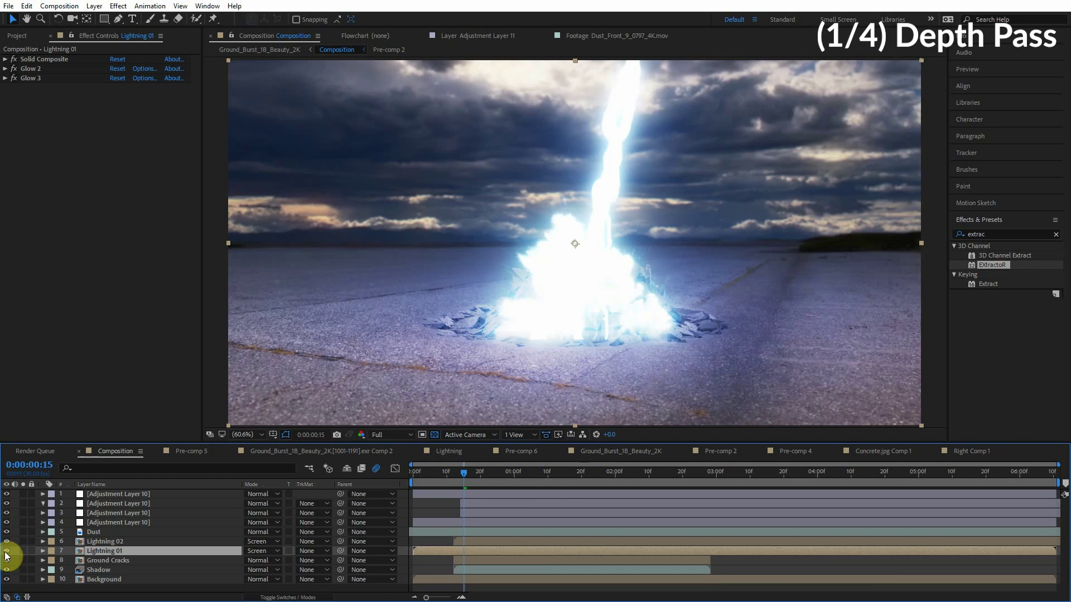
- Move Lightning 01 beneath Ground Cracks, then hide and restore it to inspect the debris
scroll(514, 327, "up", 2)
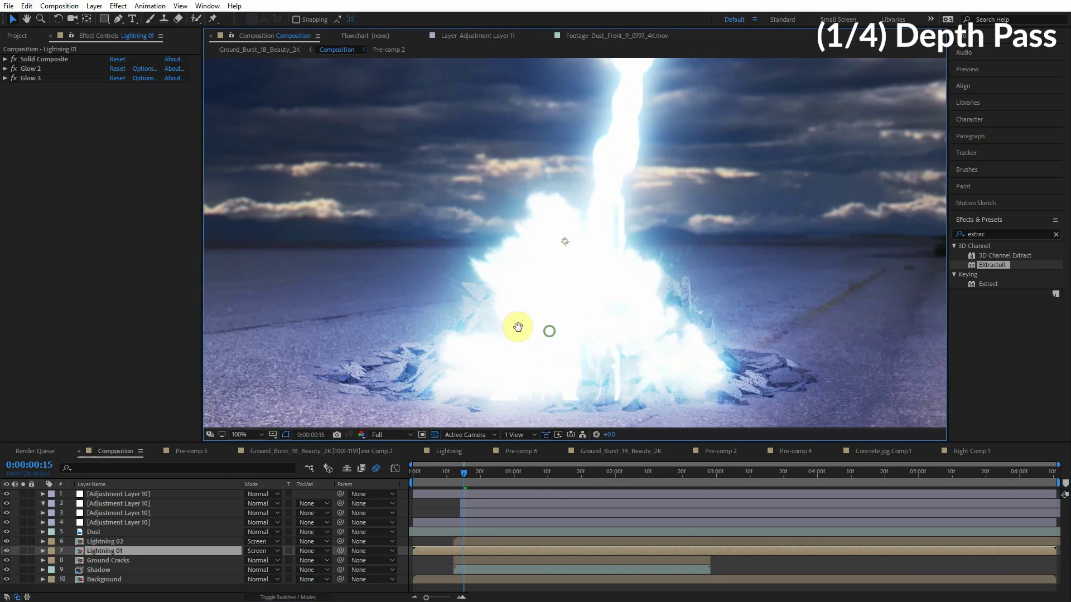
mouse_move(91, 550)
left_mouse_down()
mouse_move(99, 563)
mouse_move(97, 538)
left_mouse_up()
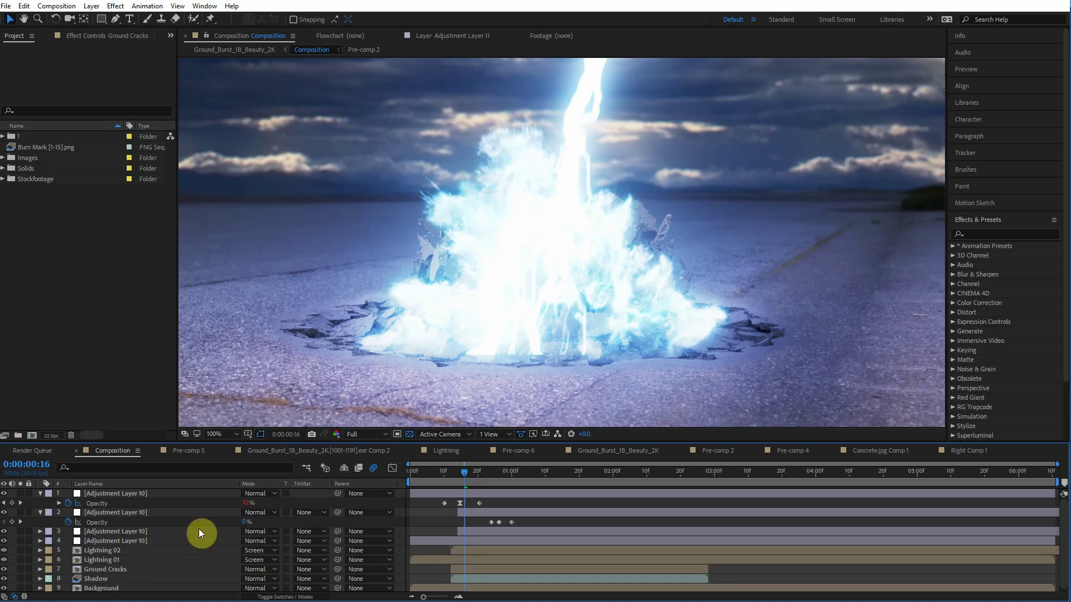
left_click(105, 559)
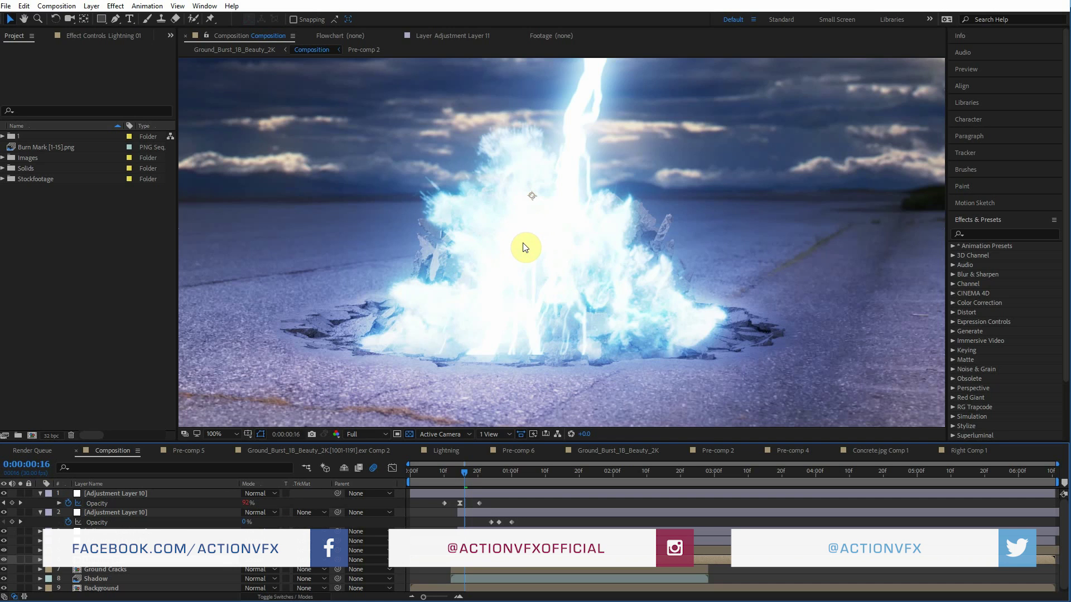
left_click(499, 270)
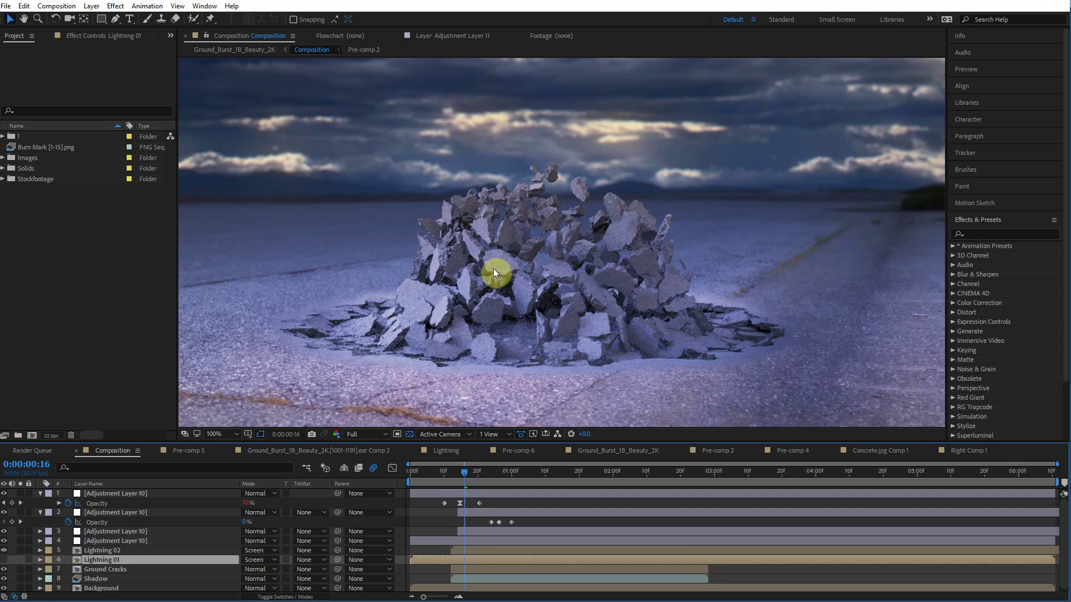
key("ctrl+z")
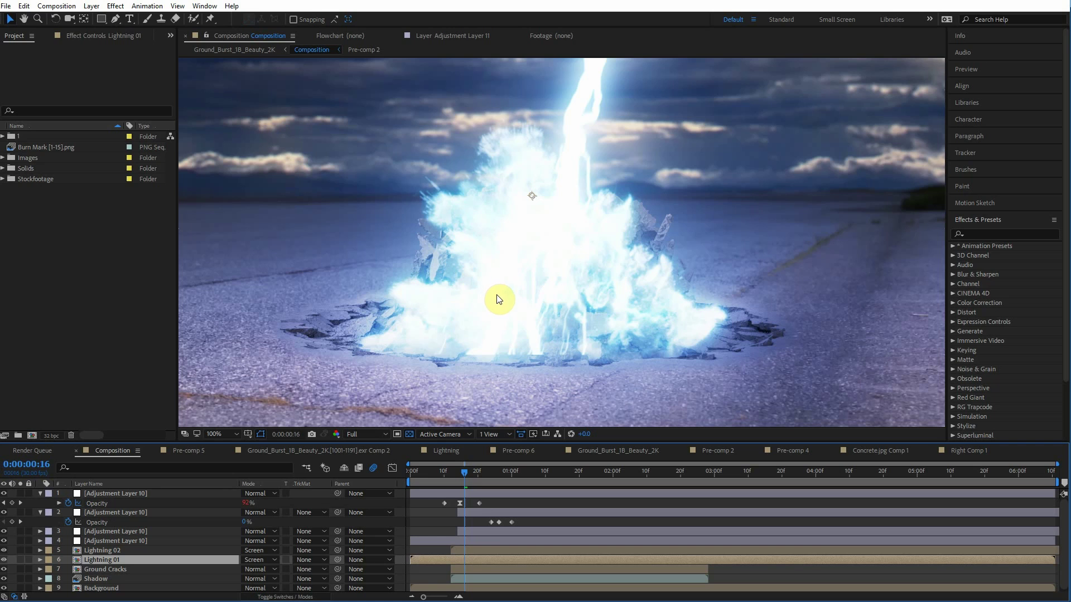
- Show the Ground Burst debris layer inside the pre-comp, then return to the main composition
left_click(4, 560)
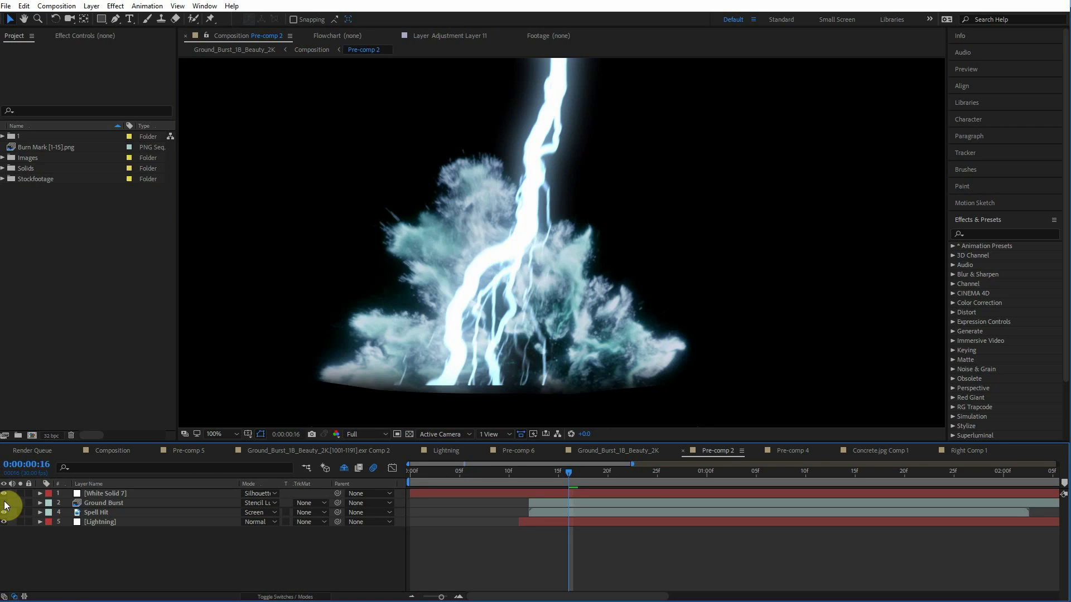
left_click(4, 503)
scroll(538, 266, "up", 4)
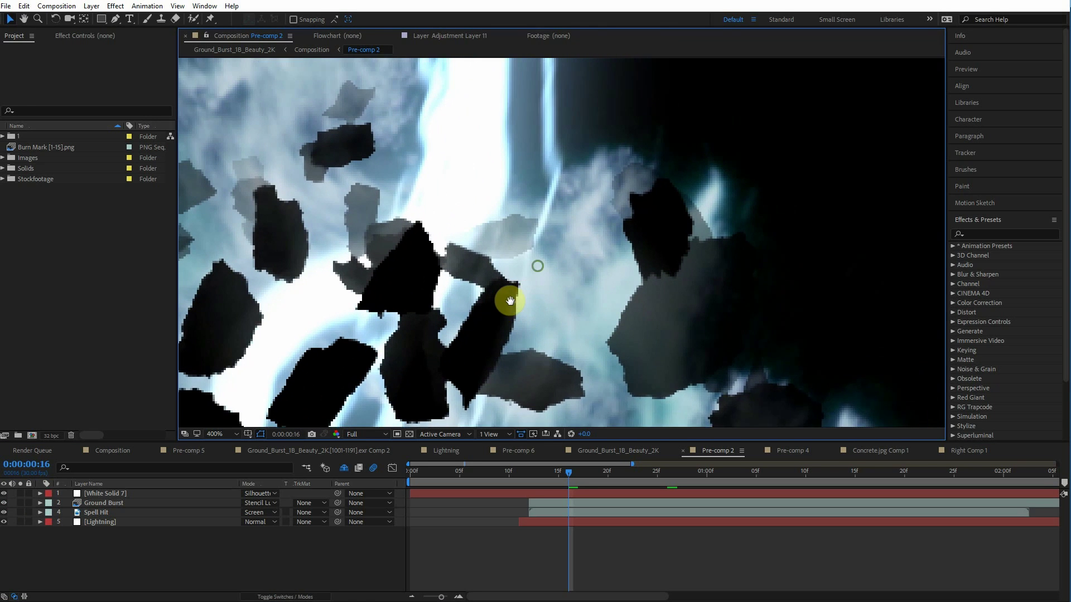
scroll(511, 266, "down", 4)
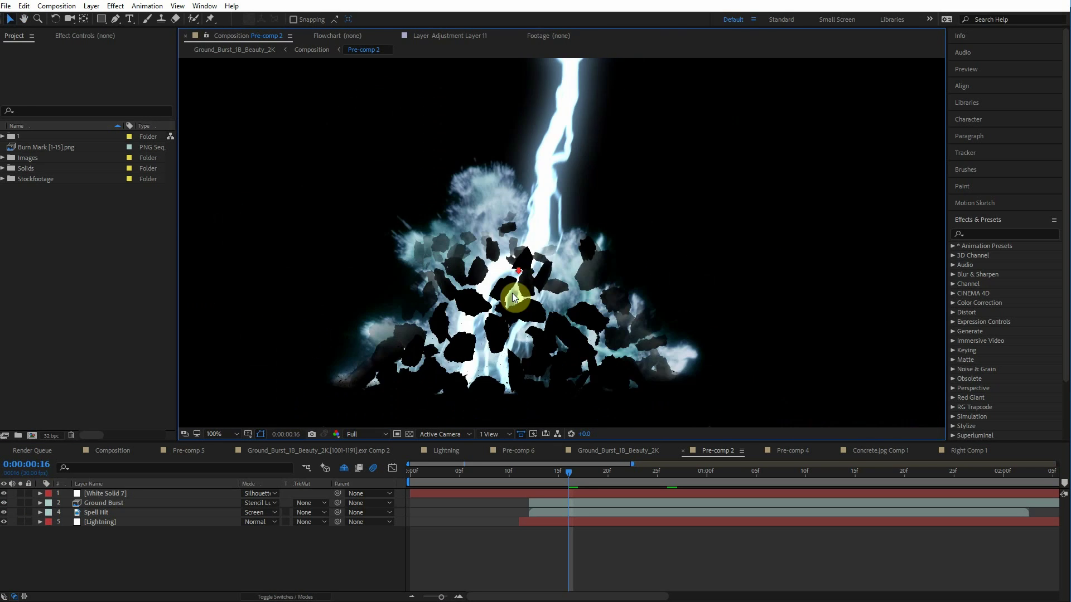
left_click(312, 50)
left_click(95, 561)
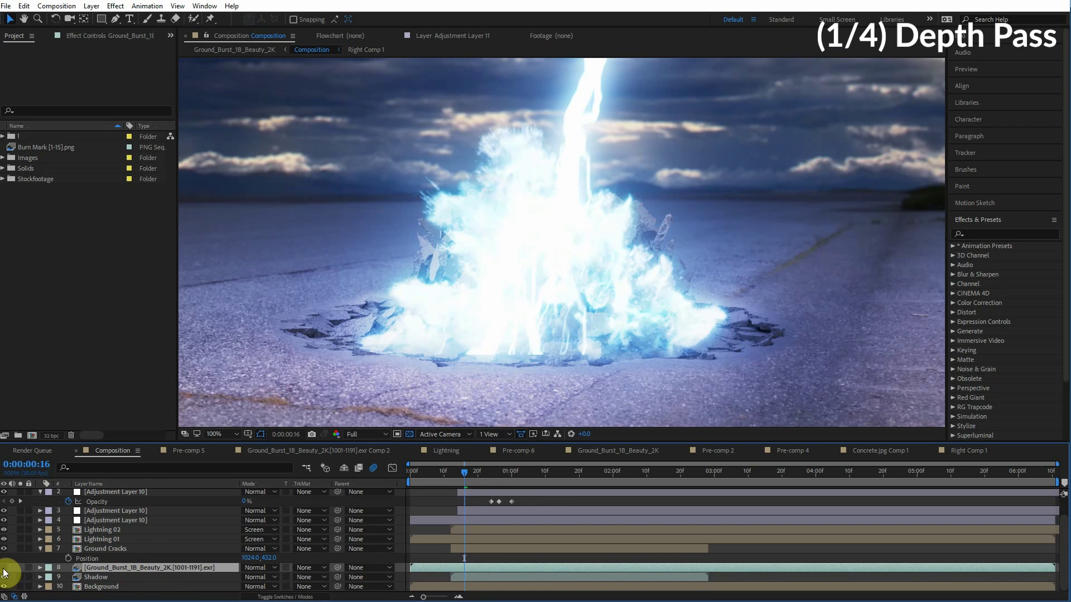
- In Lightning 01's pre-comp, check the Spell Hit clouds and paste the Ground Burst render above White Solid 7
double_click(101, 540)
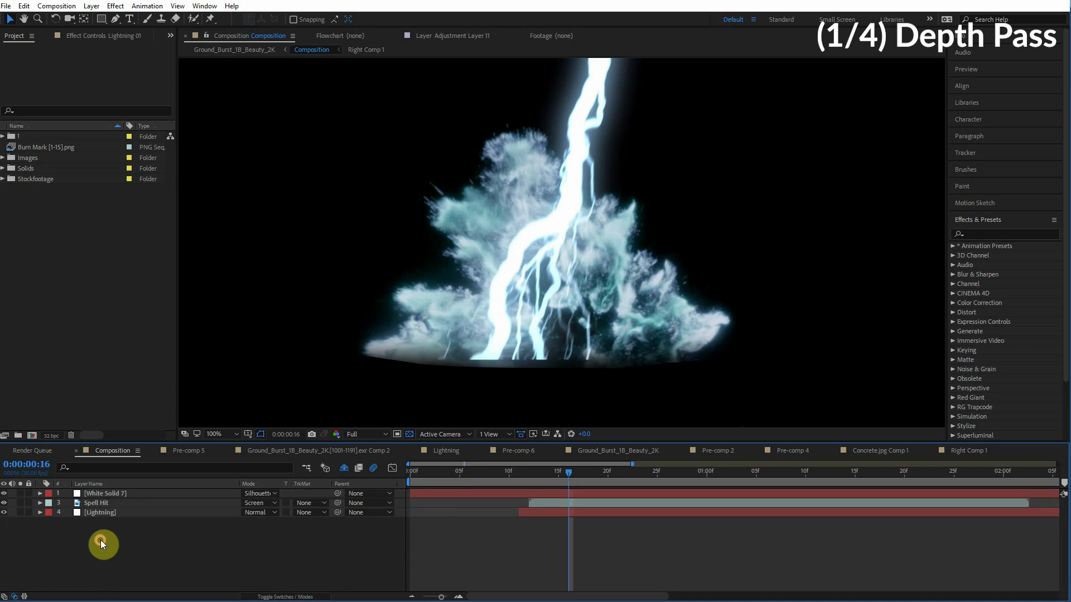
left_click(4, 503)
left_click(4, 503)
left_click(153, 503)
left_click(118, 495)
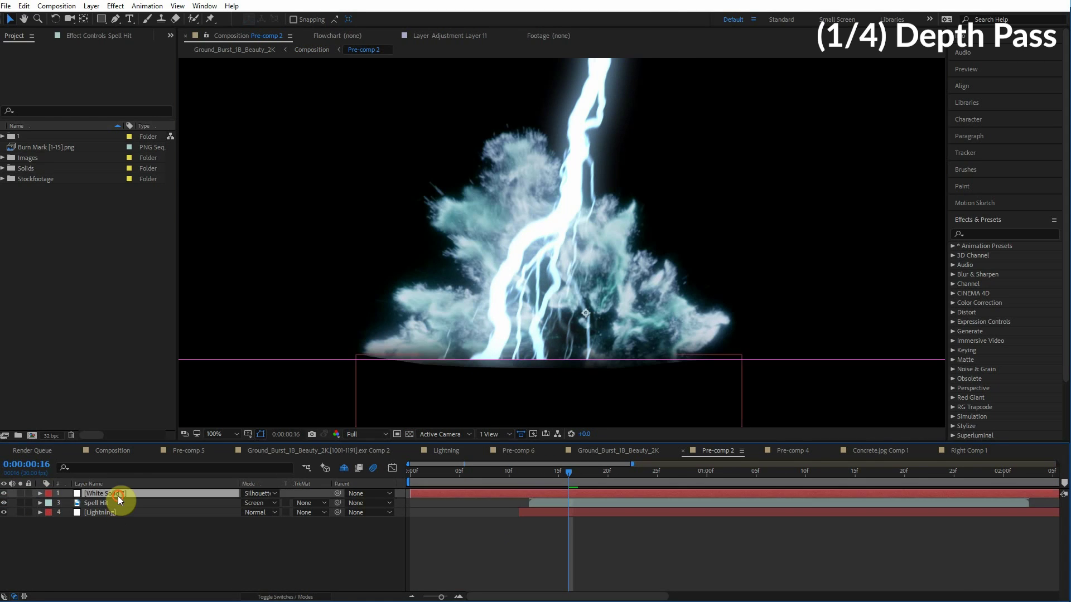
key("ctrl+v")
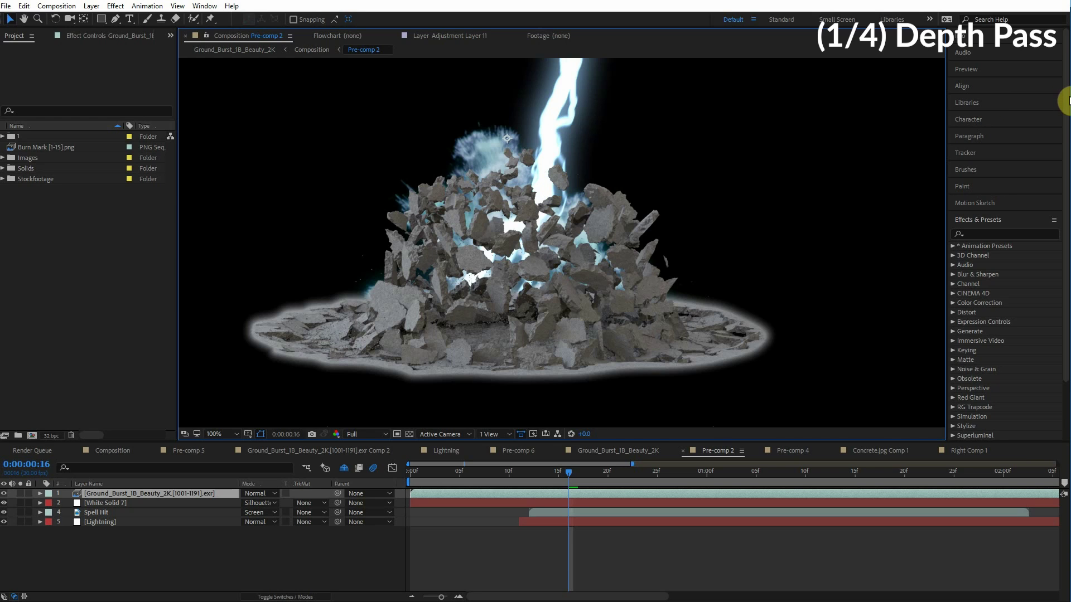
- Apply the EXtractoR effect to the Ground Burst layer
left_click(1019, 234)
type("extra")
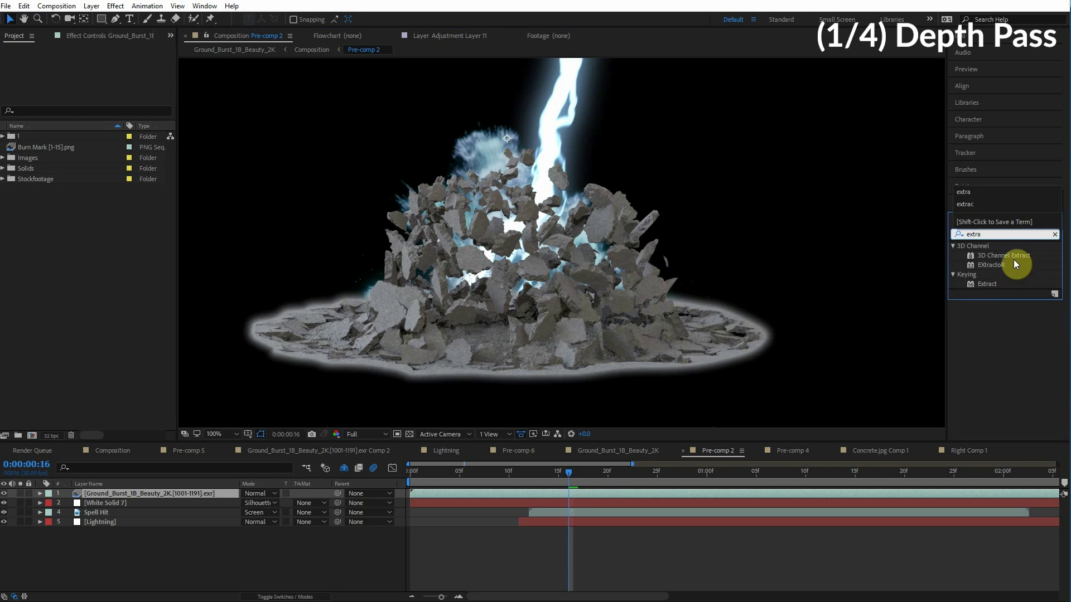
left_click_drag(996, 261, 142, 494)
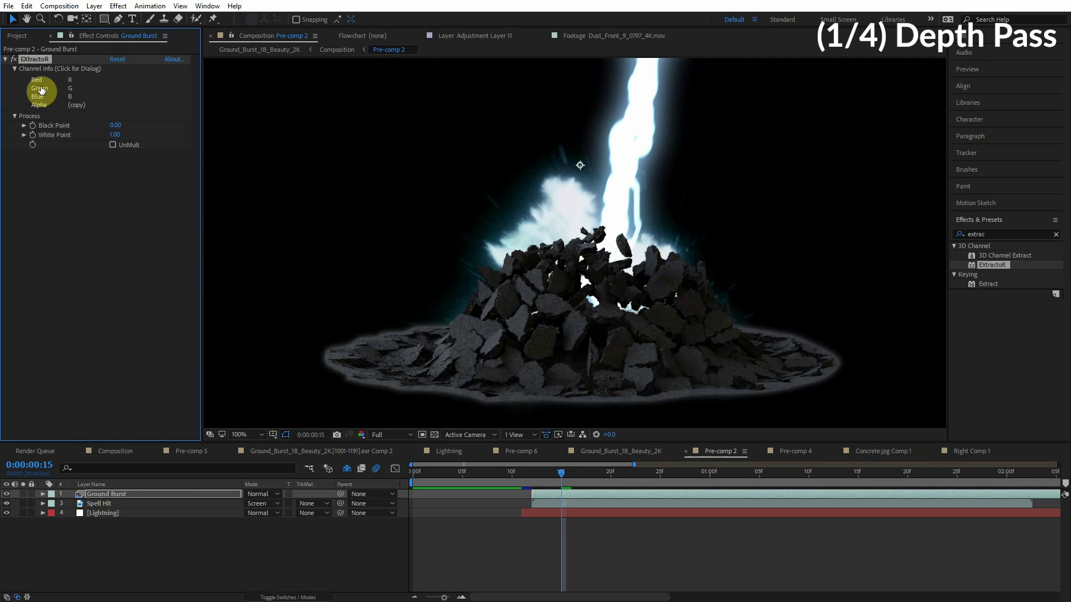
- Set EXtractoR's red, green and blue channels to the depth layer's depth.Z
left_click(40, 94)
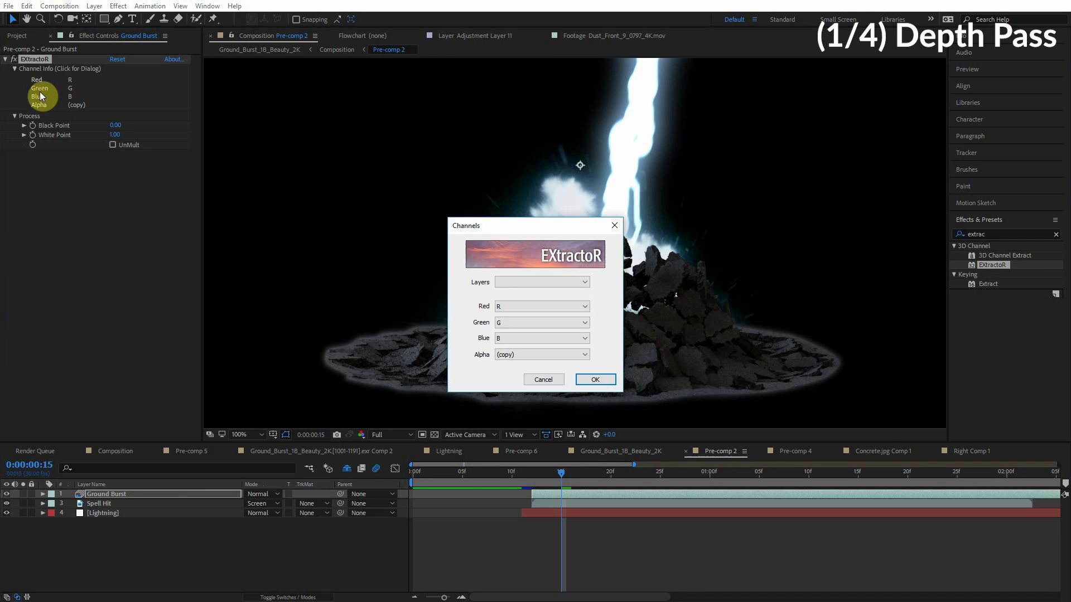
left_click(527, 283)
left_click(505, 300)
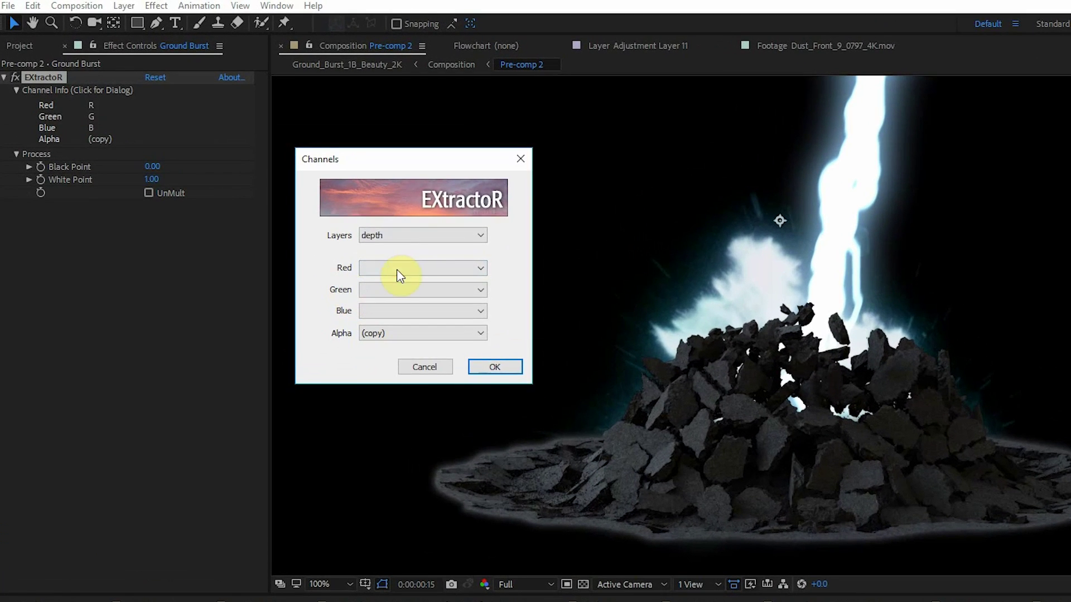
left_click(399, 275)
left_click(380, 360)
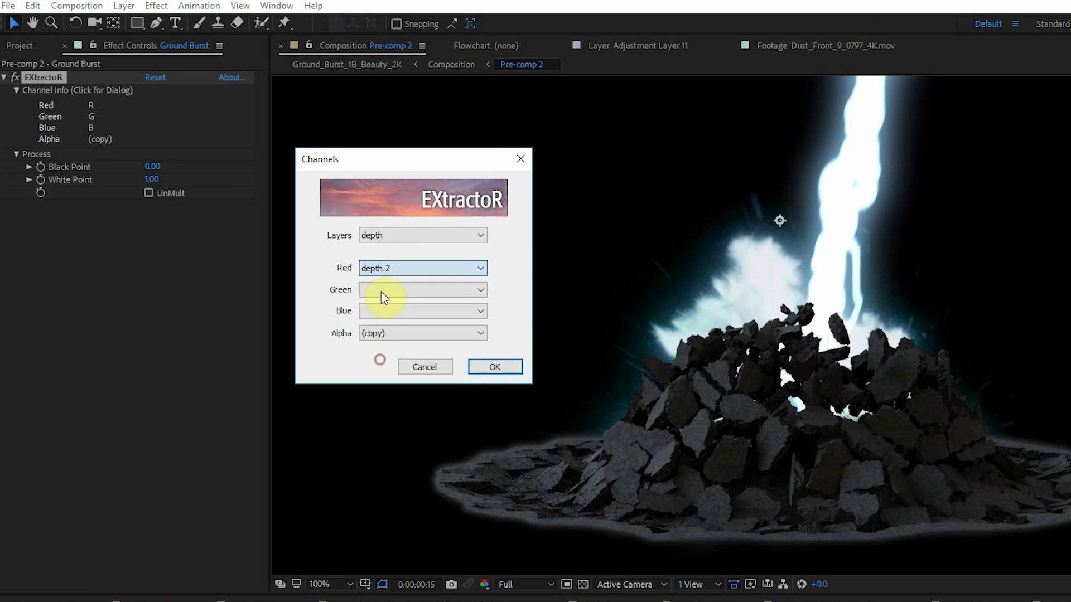
left_click(389, 292)
left_click(382, 381)
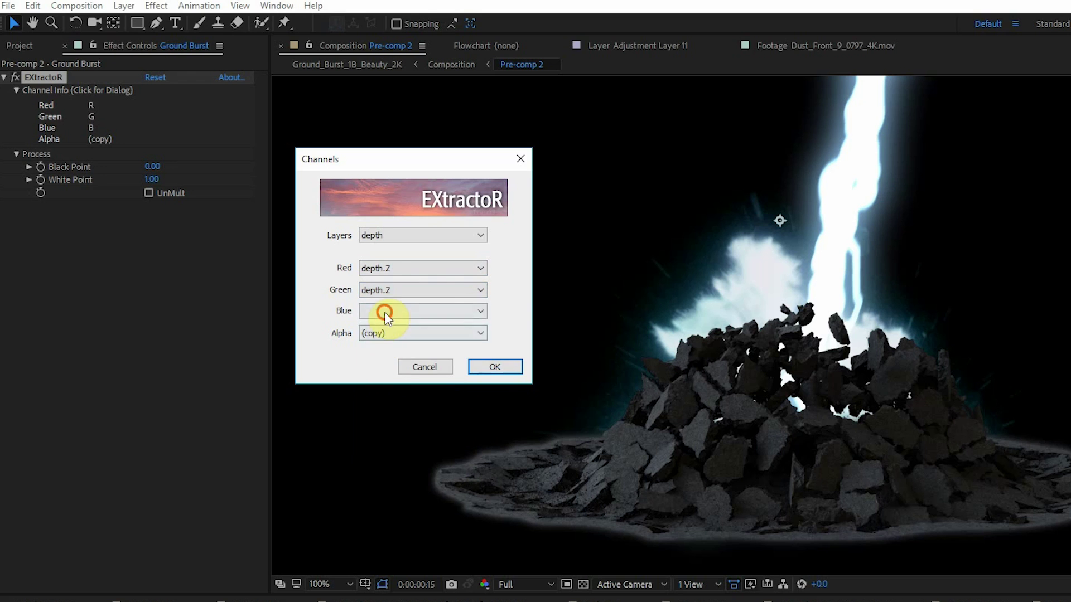
left_click(384, 311)
left_click(377, 403)
left_click(491, 366)
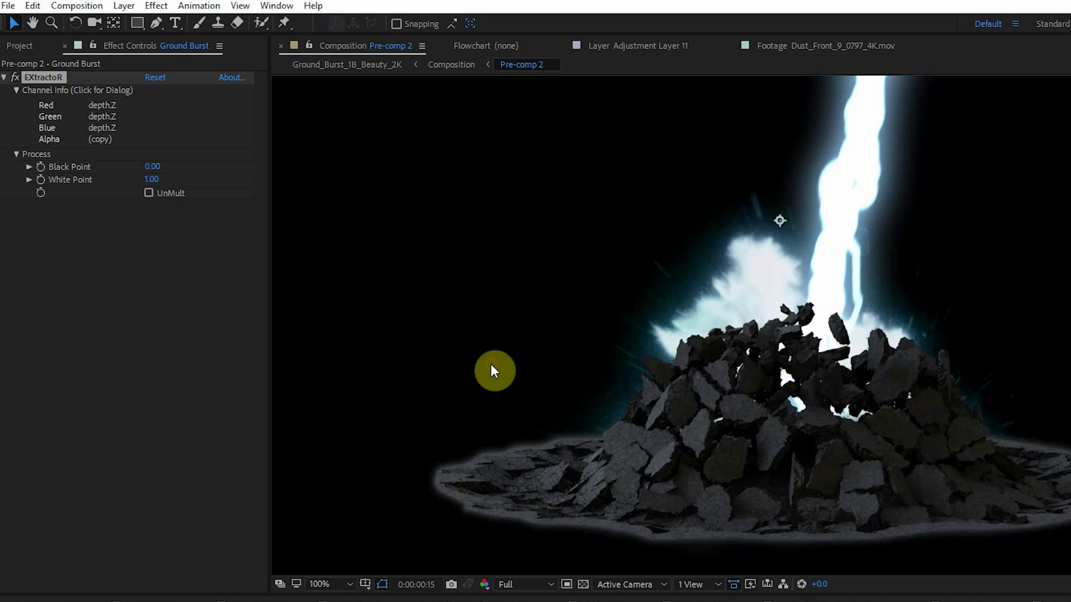
left_click_drag(935, 402, 841, 355)
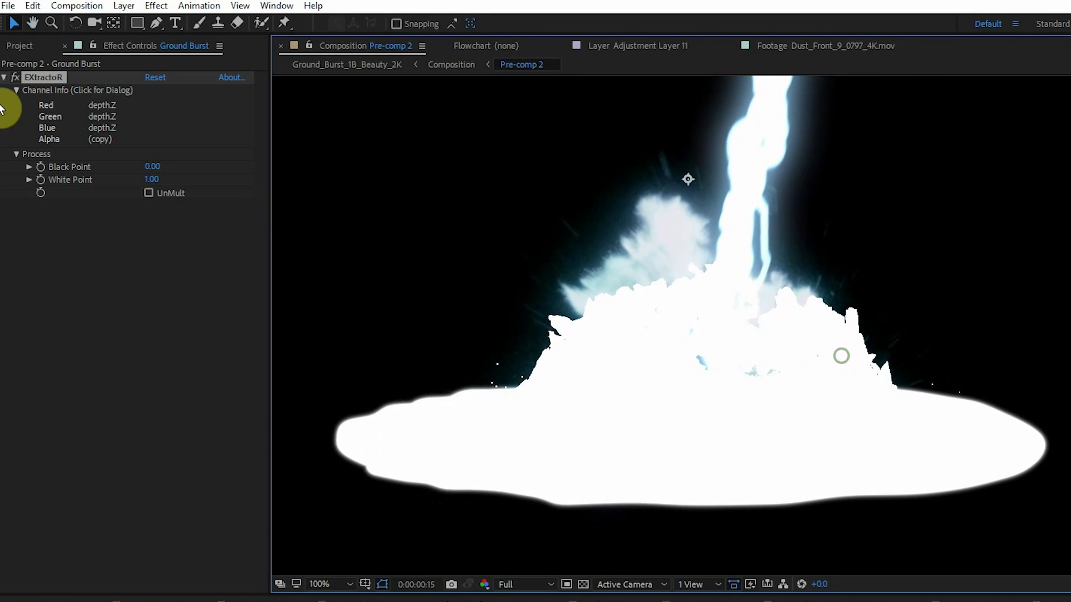
- Set EXtractoR's Black Point to 2 and White Point to 20
left_click(151, 167)
type("2")
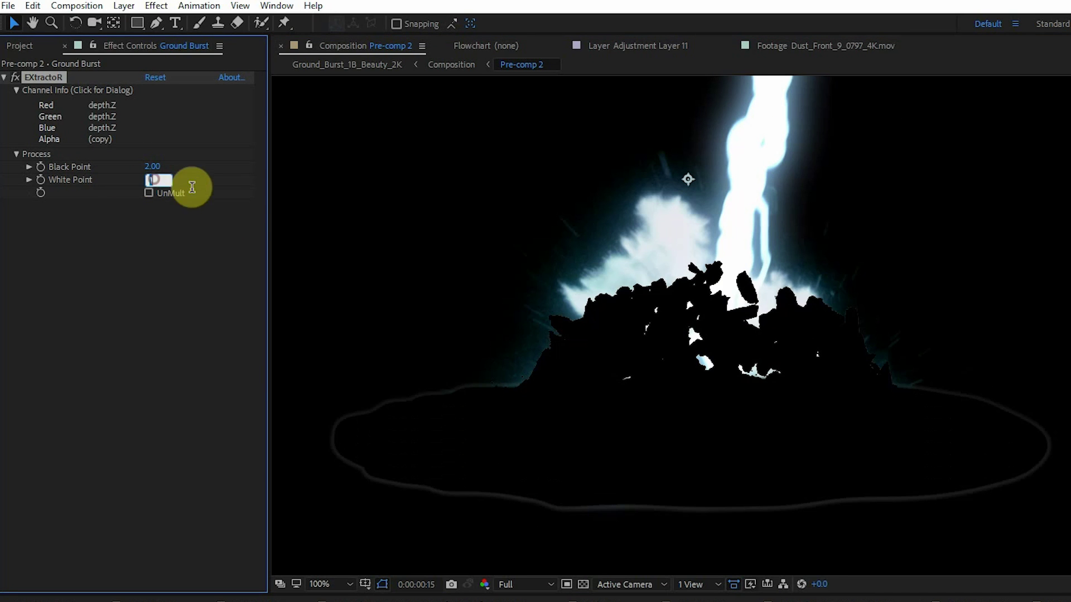
key("Tab")
type("20")
left_click(144, 238)
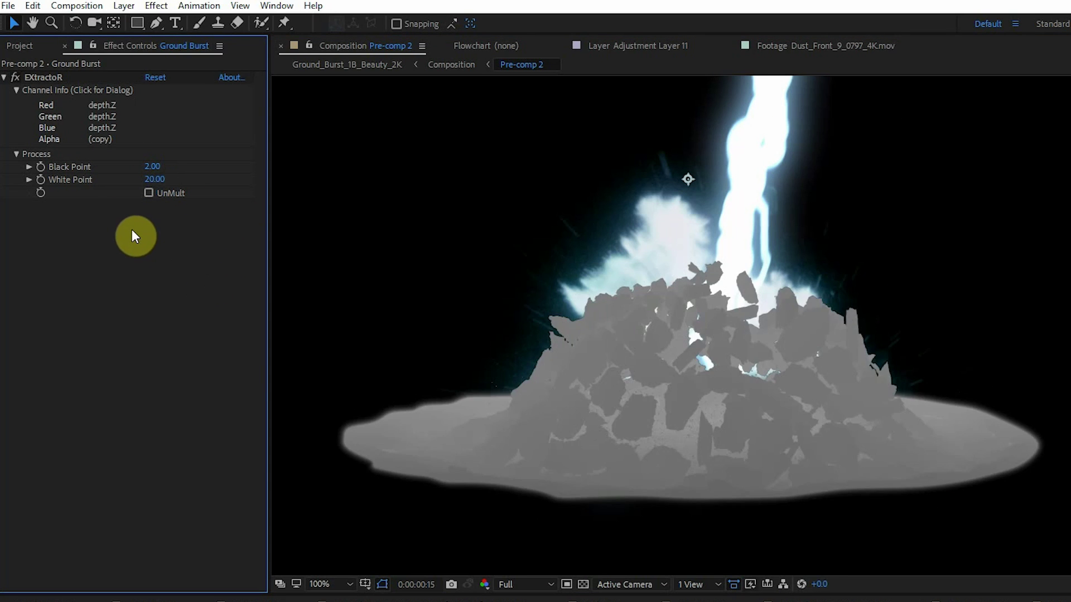
left_click_drag(506, 383, 581, 383)
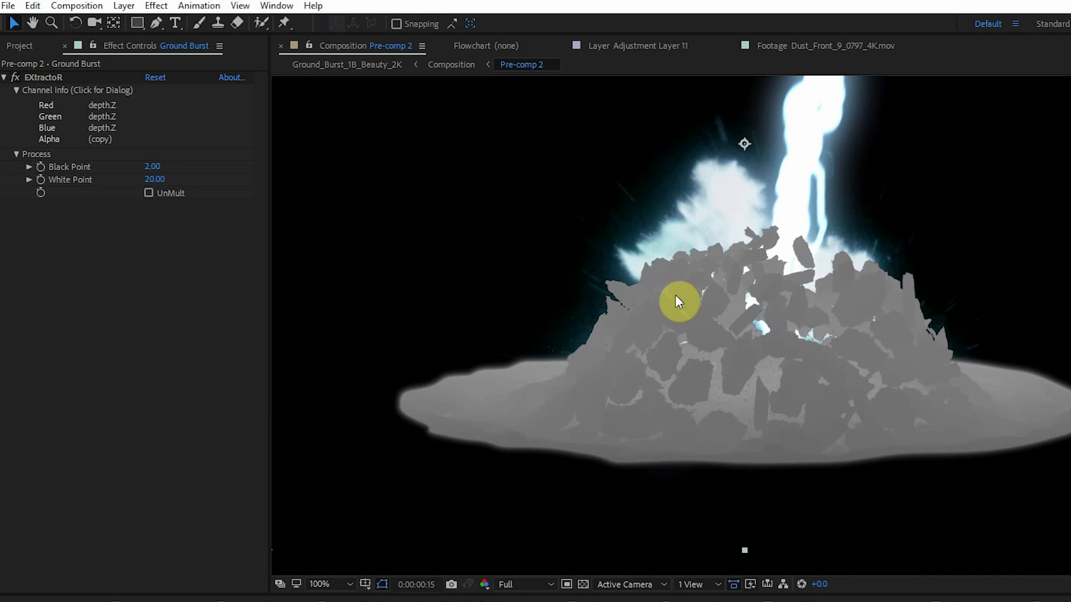
- Add Levels to Ground Burst and pull its input white down and input black up
type("levels")
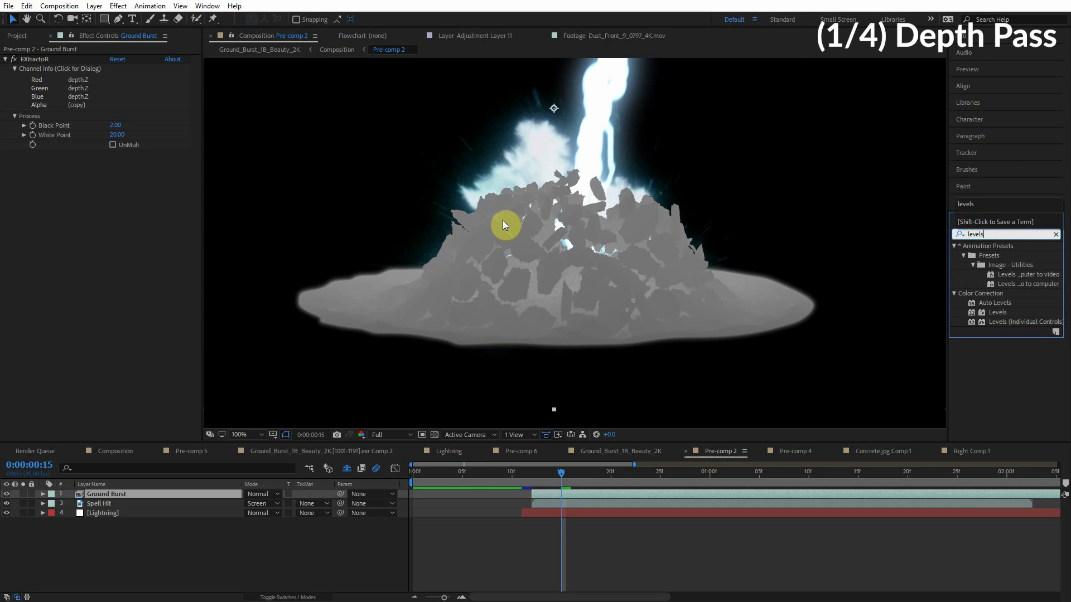
left_click_drag(998, 313, 121, 193)
left_click_drag(173, 218, 115, 217)
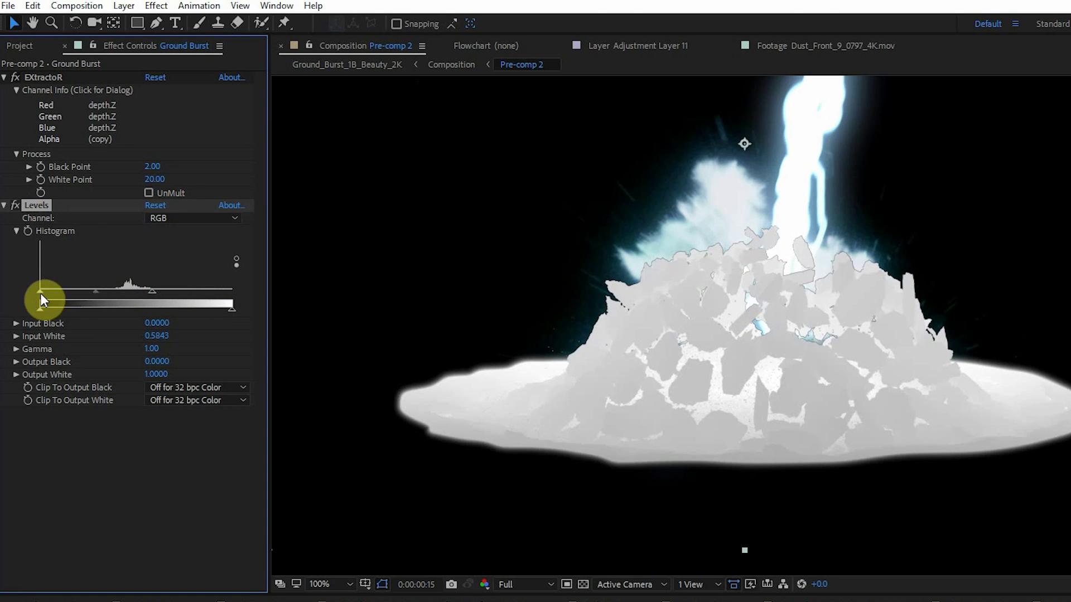
left_click_drag(40, 293, 126, 292)
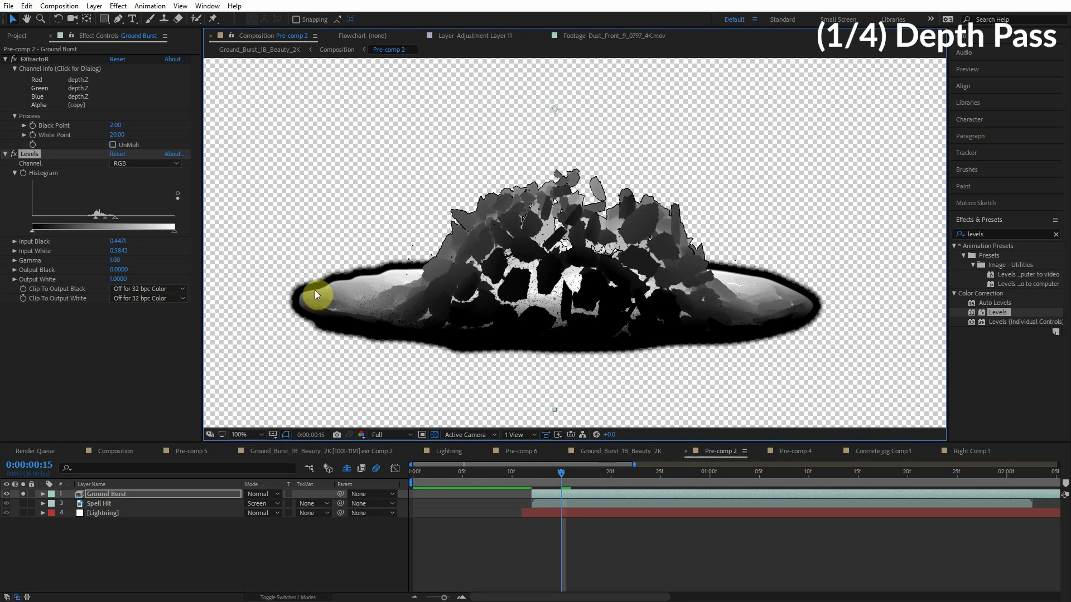
- Add a white Solid Composite, enable EXtractoR UnMult, and tighten Levels input to 0.4706–0.5098
left_click(1013, 234)
type("solid")
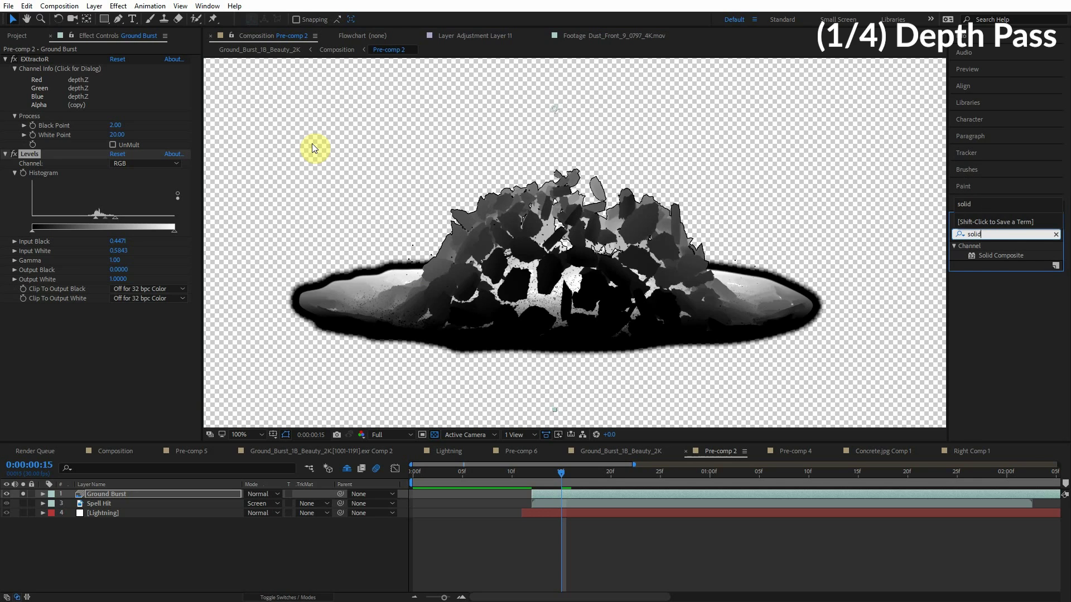
left_click_drag(999, 255, 51, 140)
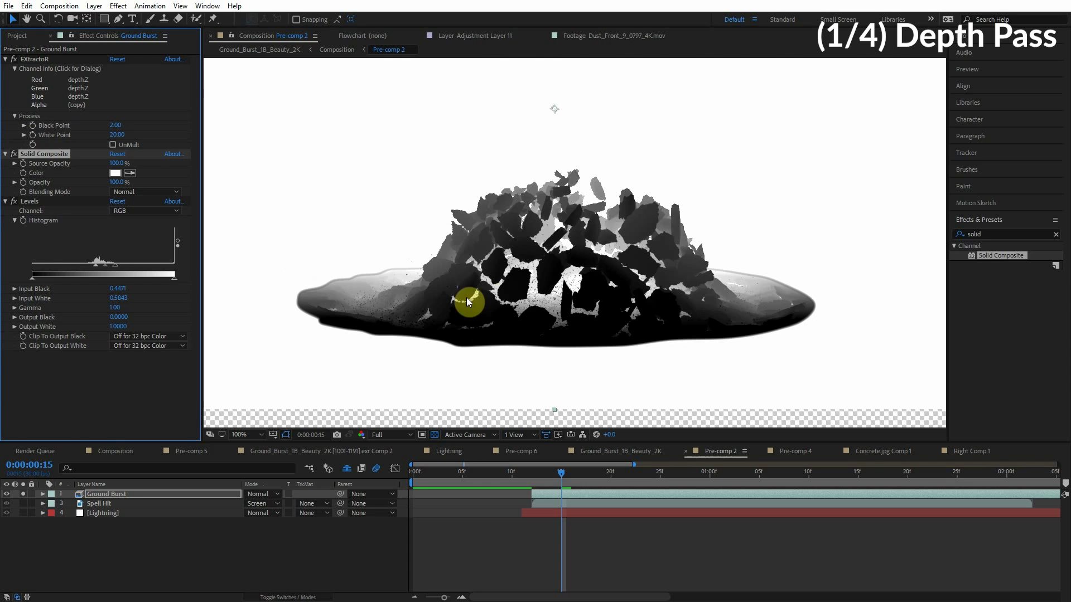
left_click(112, 146)
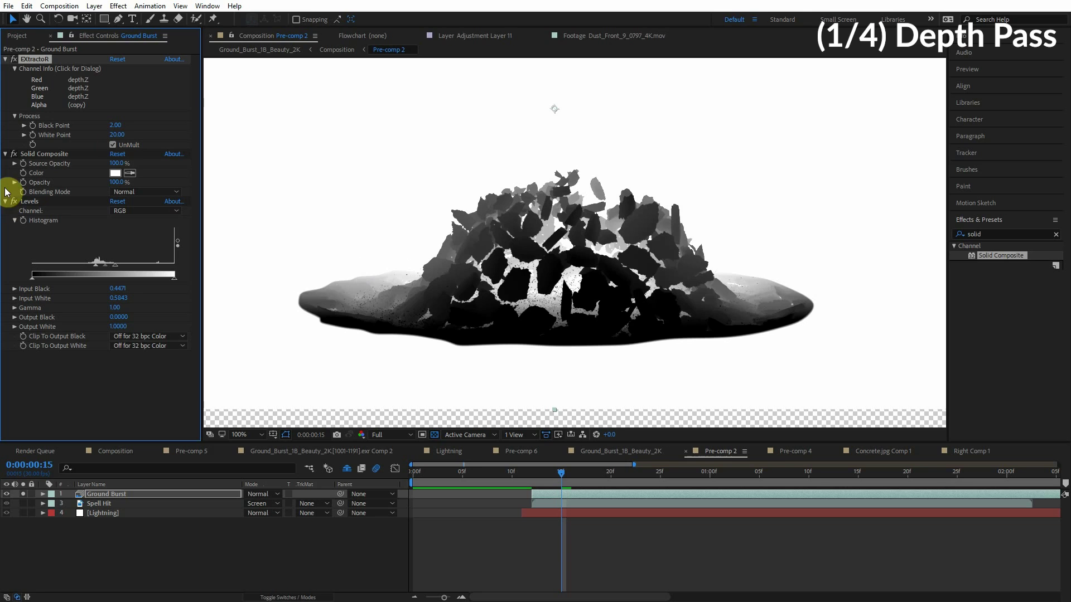
left_click(19, 201)
left_click_drag(100, 265, 106, 270)
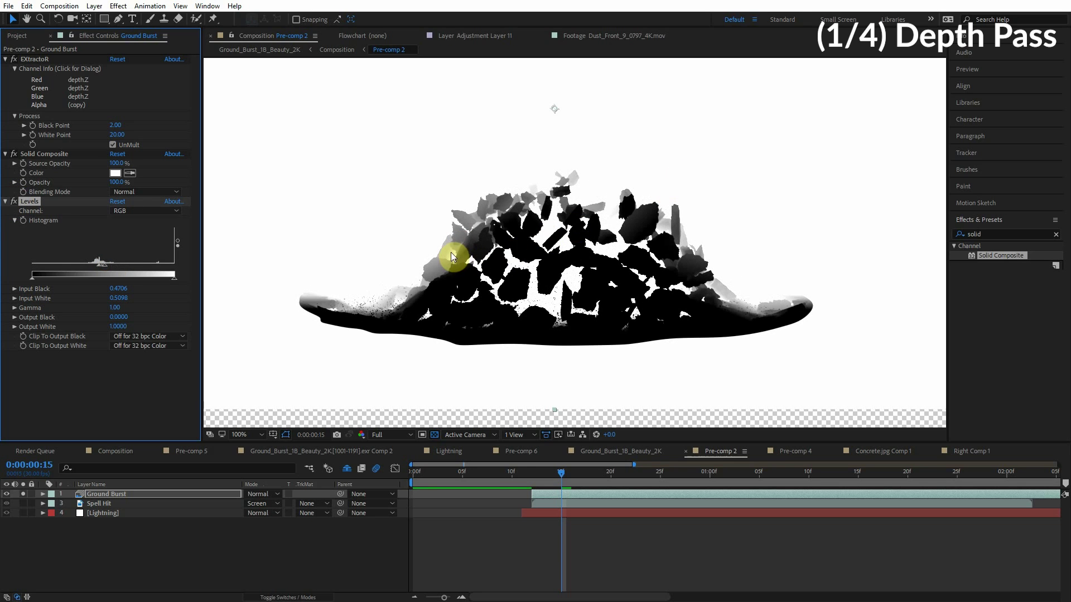
- Add an Exposure effect to Ground Burst and scrub its exposure value
key("ctrl+5")
key("BackSpace")
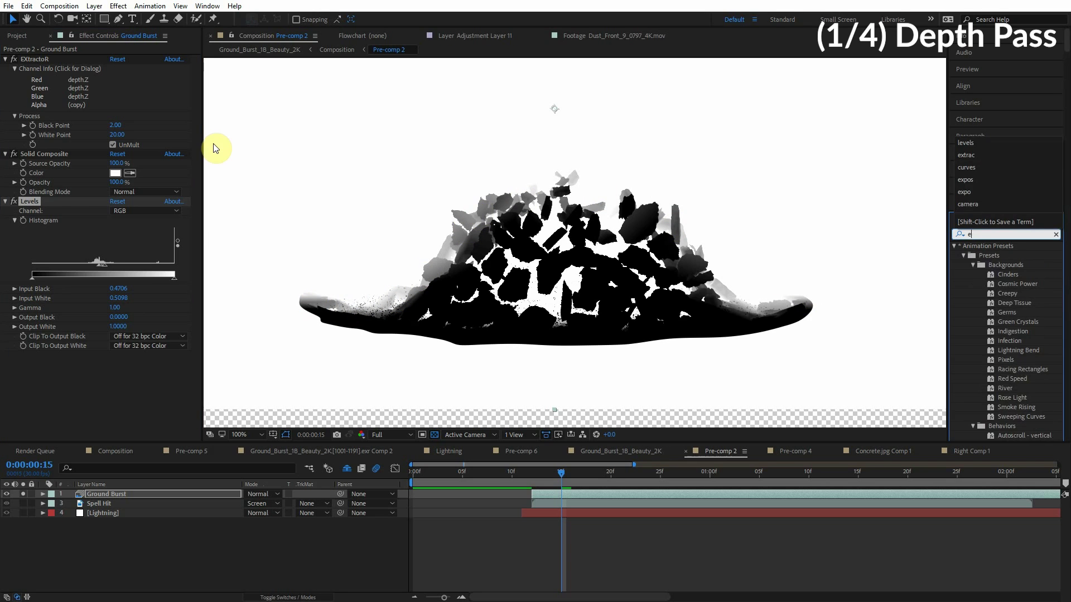
type("expor")
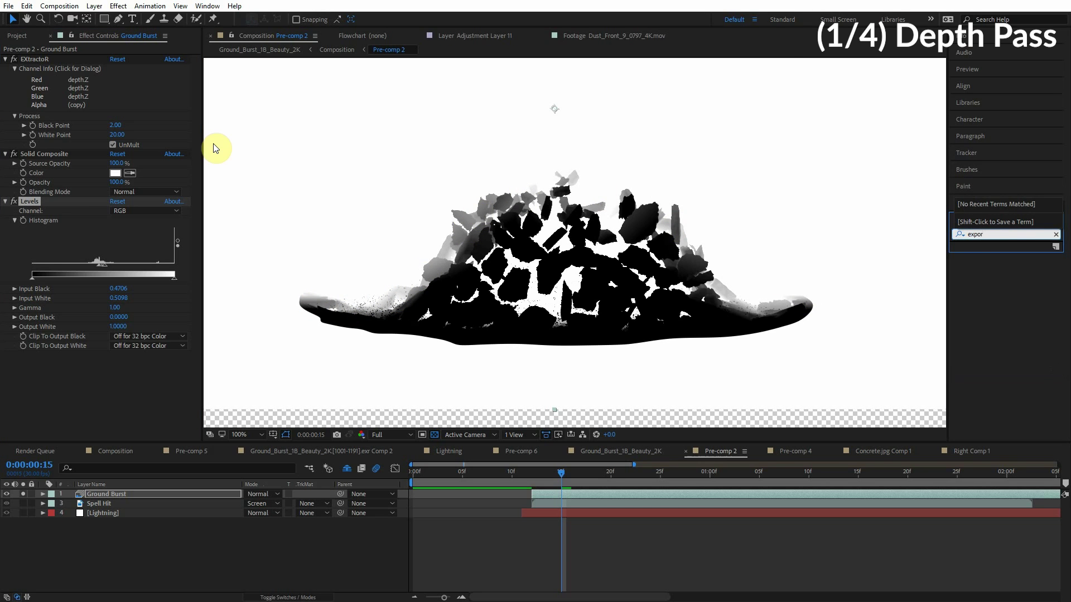
key("BackSpace")
type("s")
left_click_drag(982, 359, 60, 197)
mouse_move(116, 224)
left_mouse_down()
mouse_move(128, 222)
mouse_move(105, 227)
mouse_move(124, 232)
left_mouse_up()
- Collapse the effects and set Ground Burst's blend mode to Stencil Luma
left_click(5, 196, "ctrl")
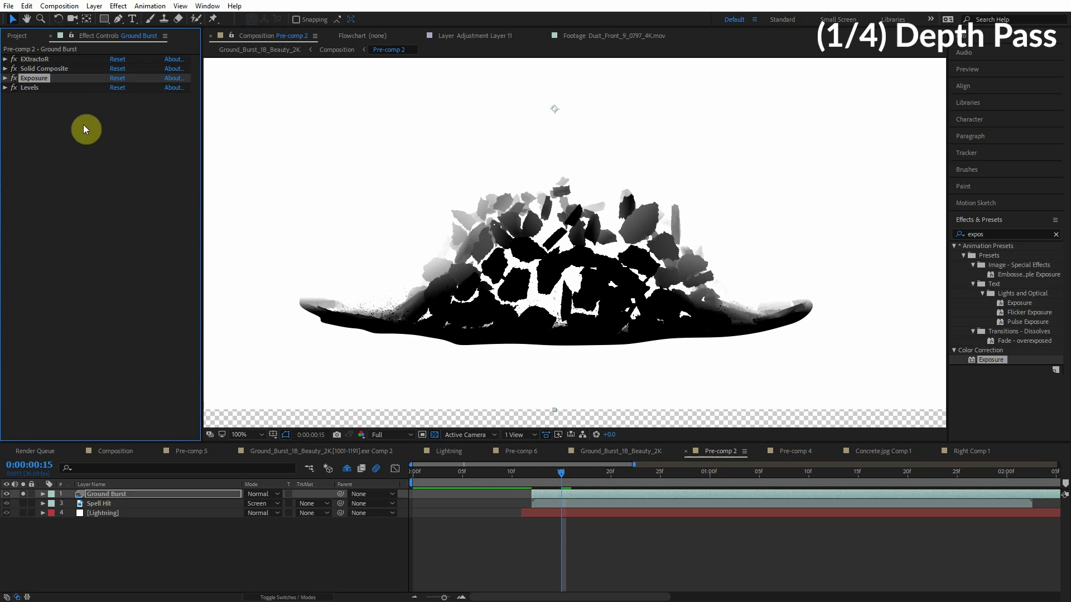
left_click(277, 495)
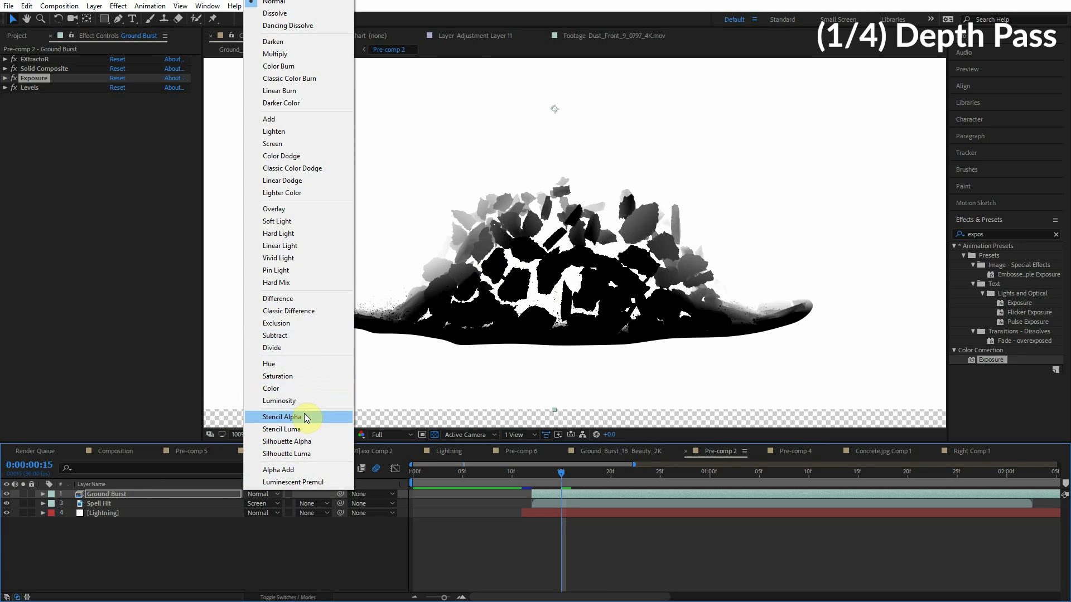
left_click(304, 429)
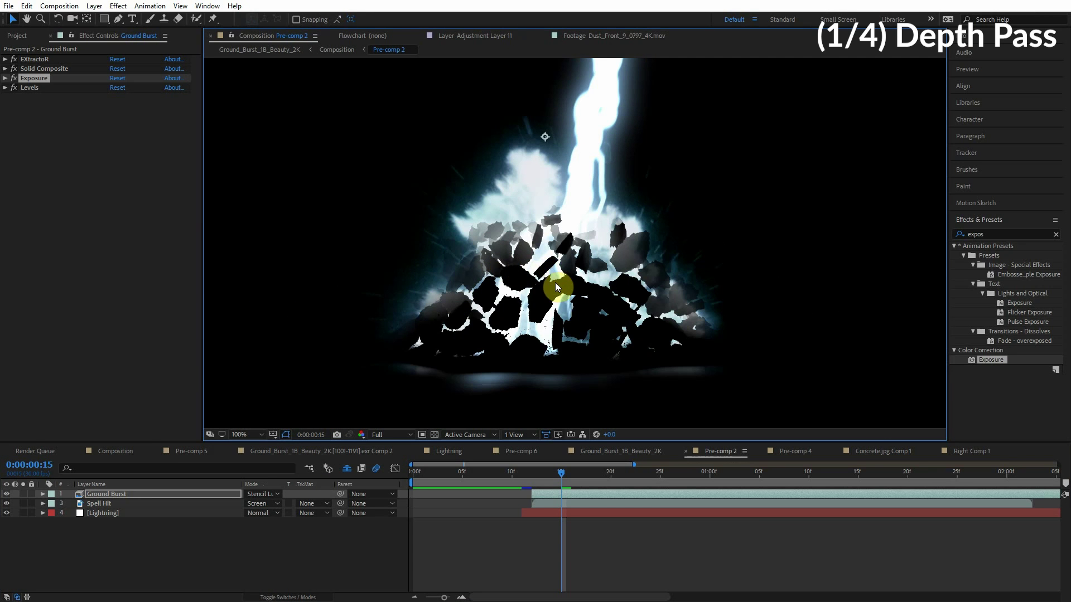
- Create a new white solid and set its blend mode to Silhouette Alpha
key("ctrl+y")
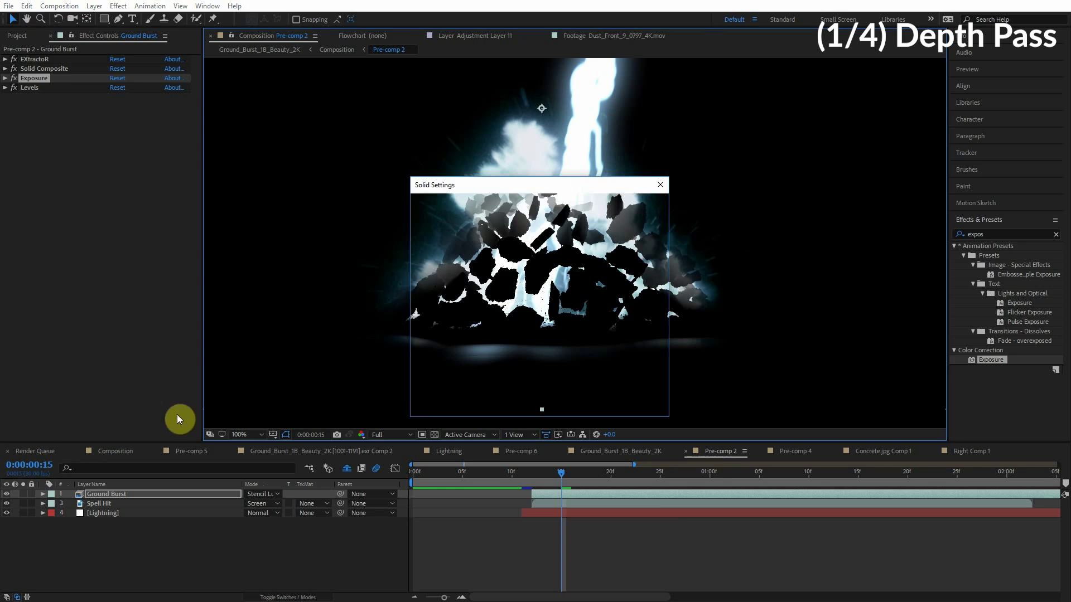
left_click(572, 402)
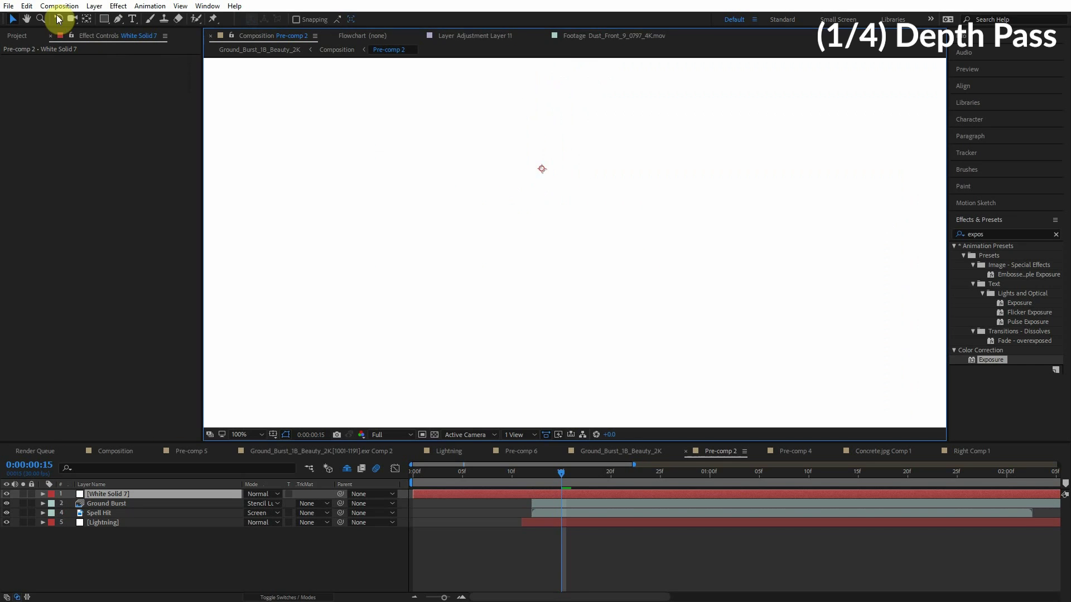
left_click(118, 20)
left_click(6, 494)
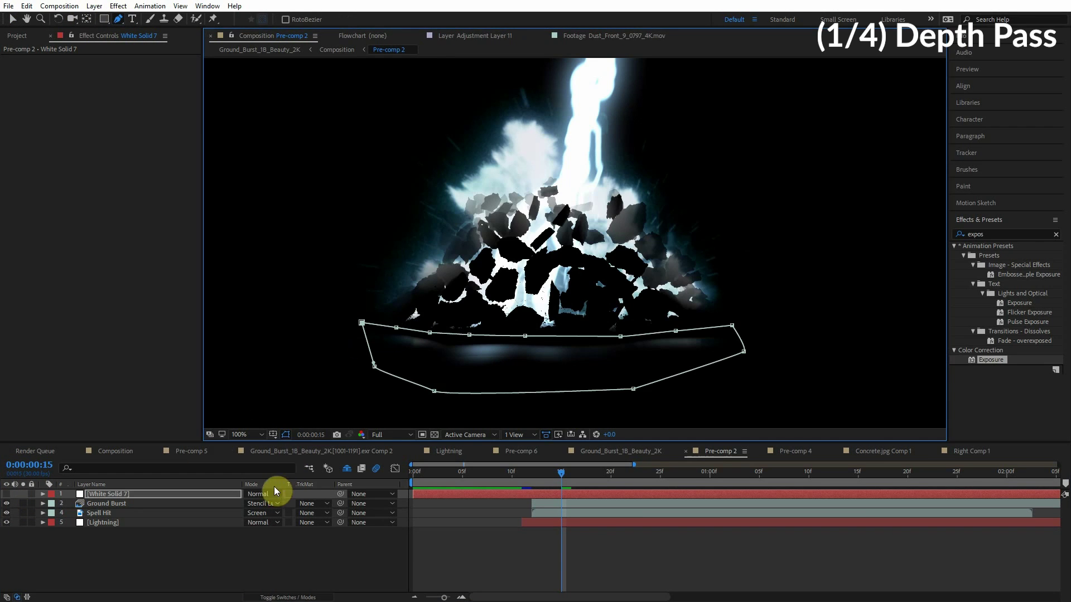
left_click(268, 494)
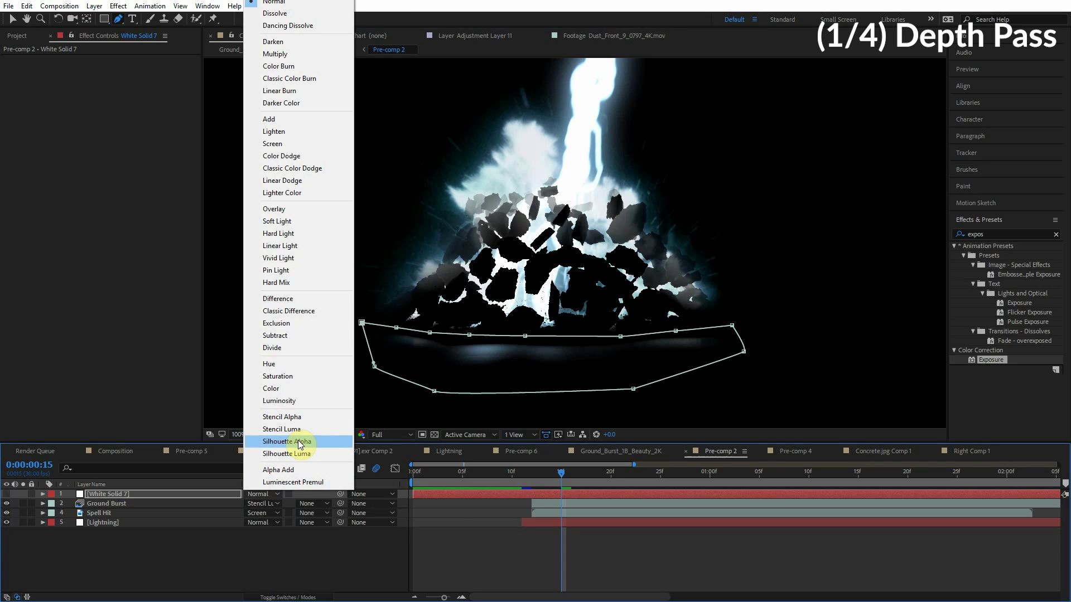
left_click(301, 441)
- Make the Silhouette Alpha solid visible again and return to the main Composition
left_click(7, 494)
left_click(262, 494)
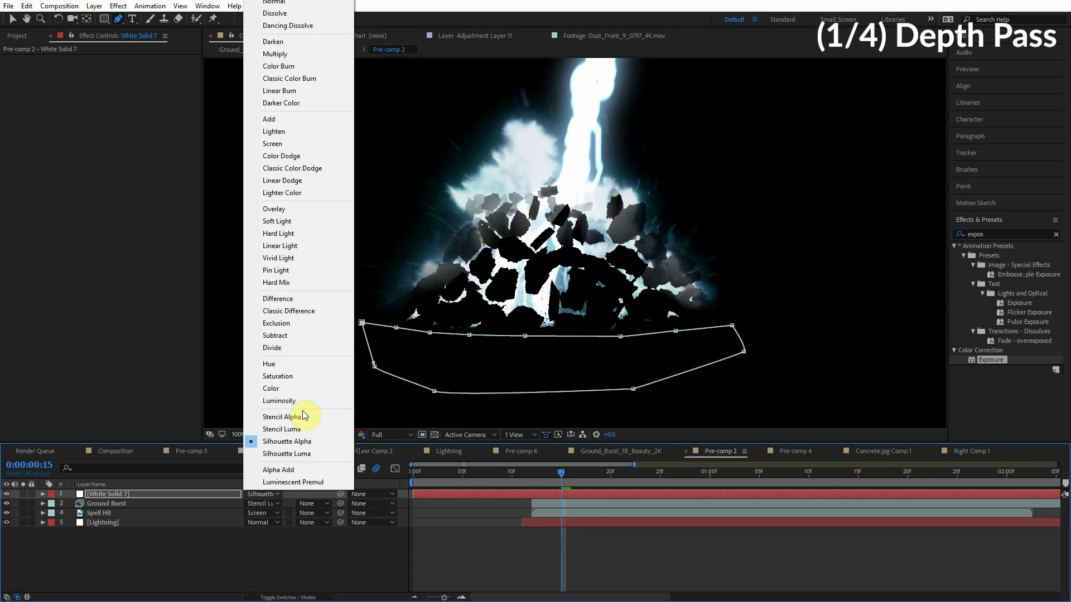
left_click(19, 467)
scroll(580, 302, "down", 2)
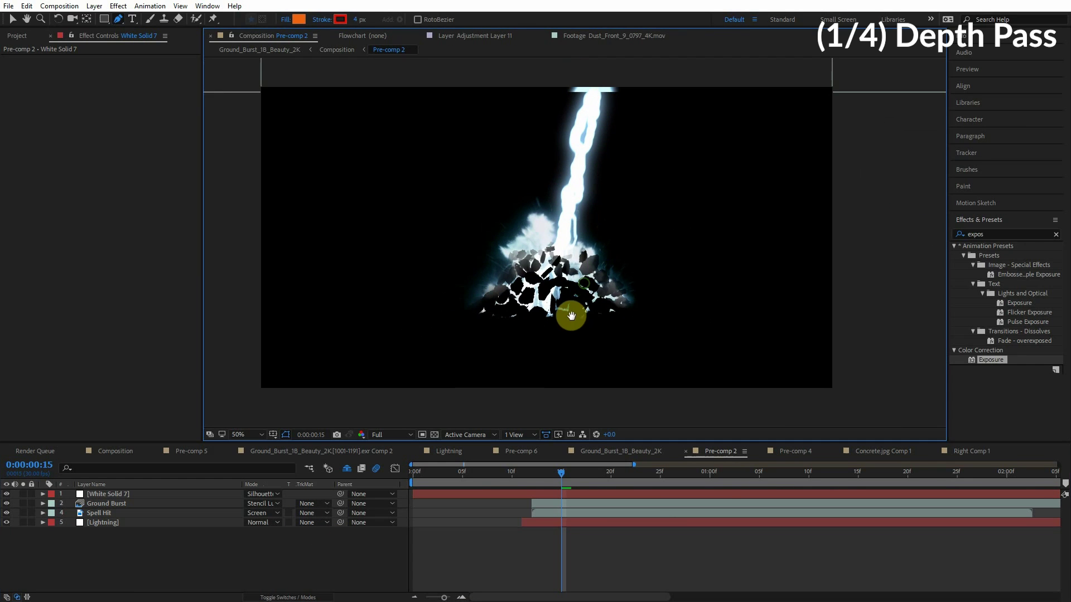
scroll(524, 274, "up", 4)
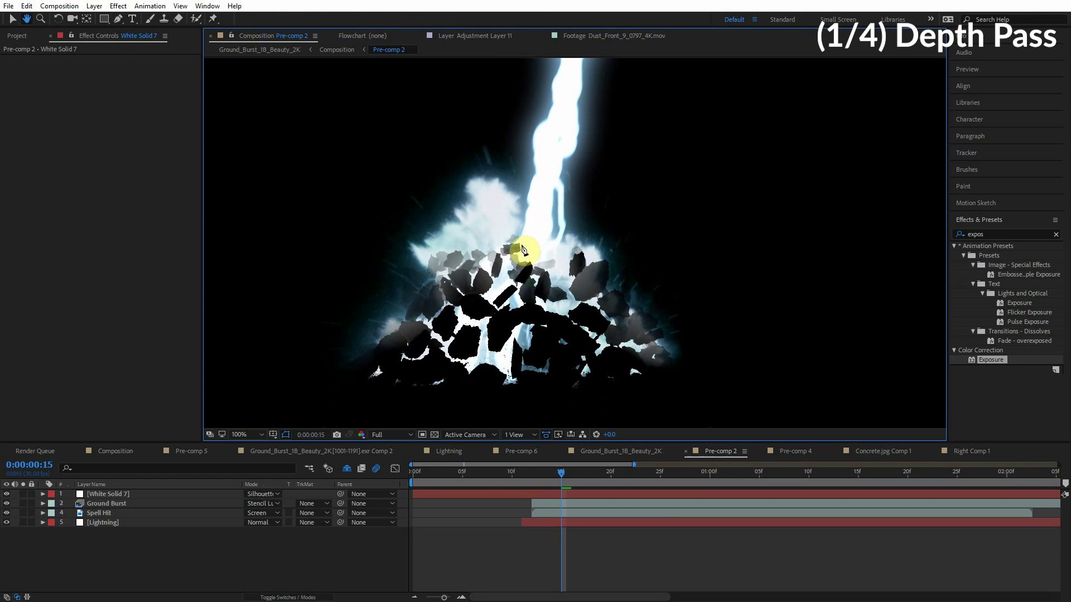
left_click(338, 49)
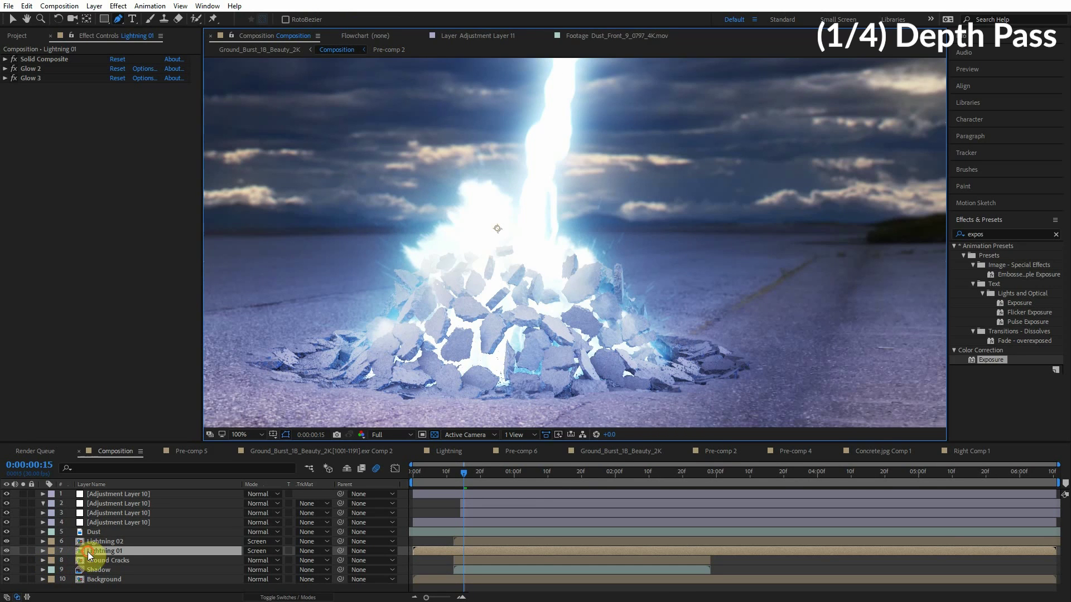
- Drag Lightning 01 between Lightning 02 and Ground Cracks, soloing it briefly to check
left_click_drag(89, 551, 111, 545)
left_click(23, 550)
left_click(23, 550)
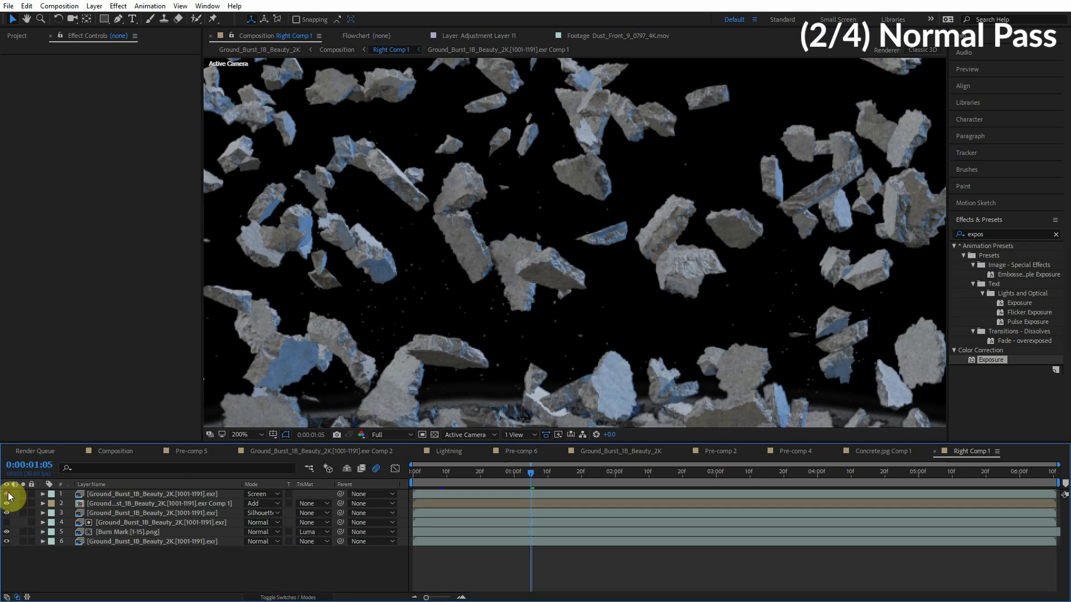
- Toggle the blue-tinted top layer off and on to compare it with the debris
left_click(7, 492)
left_click(8, 492)
left_click(8, 492)
left_click(7, 492)
left_click(9, 492)
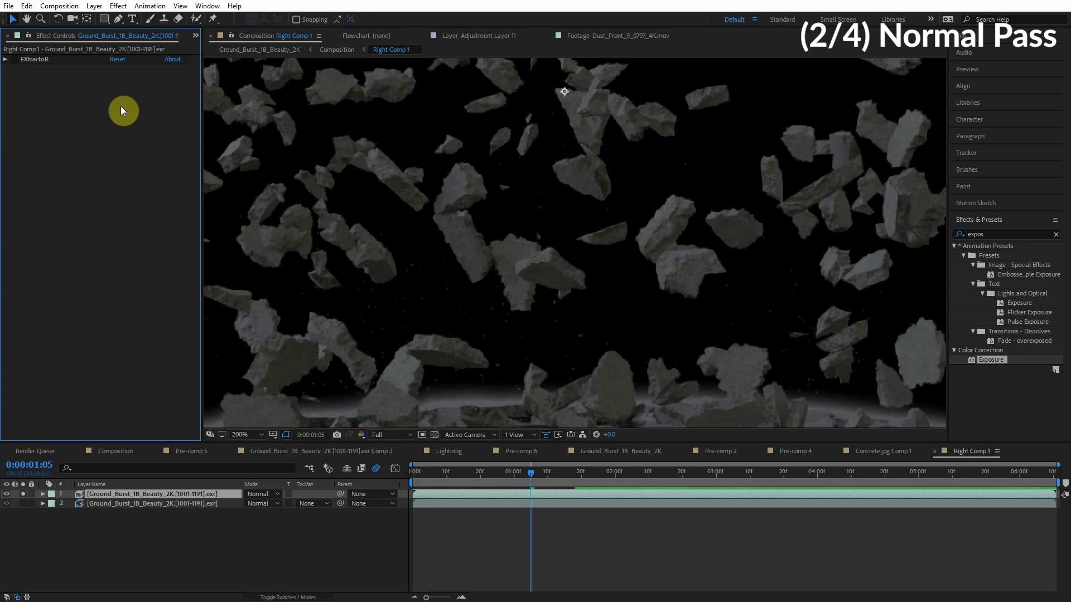
scroll(477, 186, "down", 2)
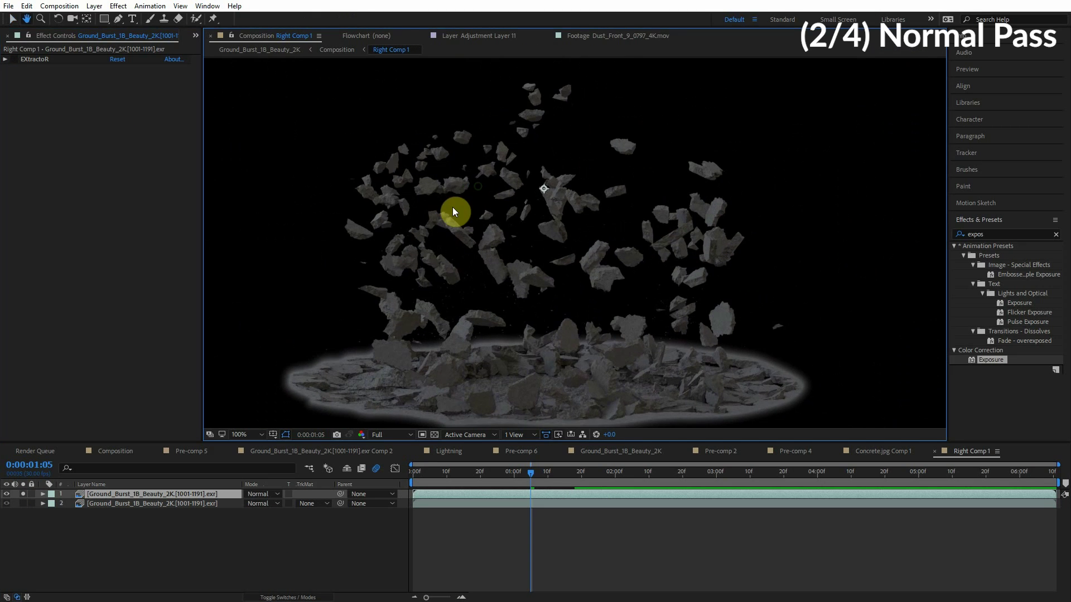
key("v")
- Switch the top layer's EXtractoR to the N normal layer and pan across the rocks
left_click(5, 59)
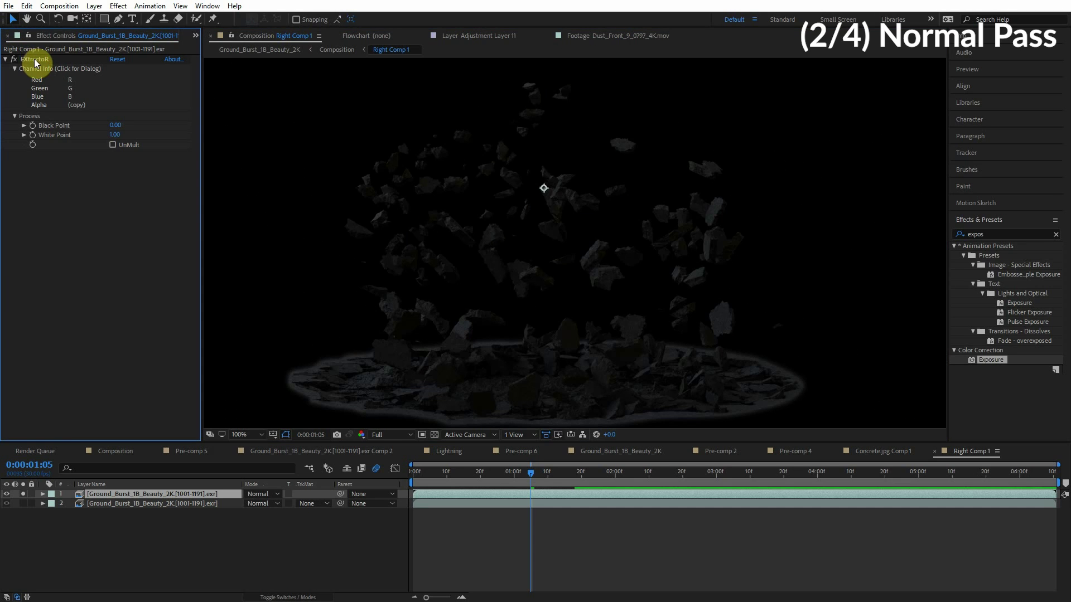
left_click(40, 93)
left_click(526, 281)
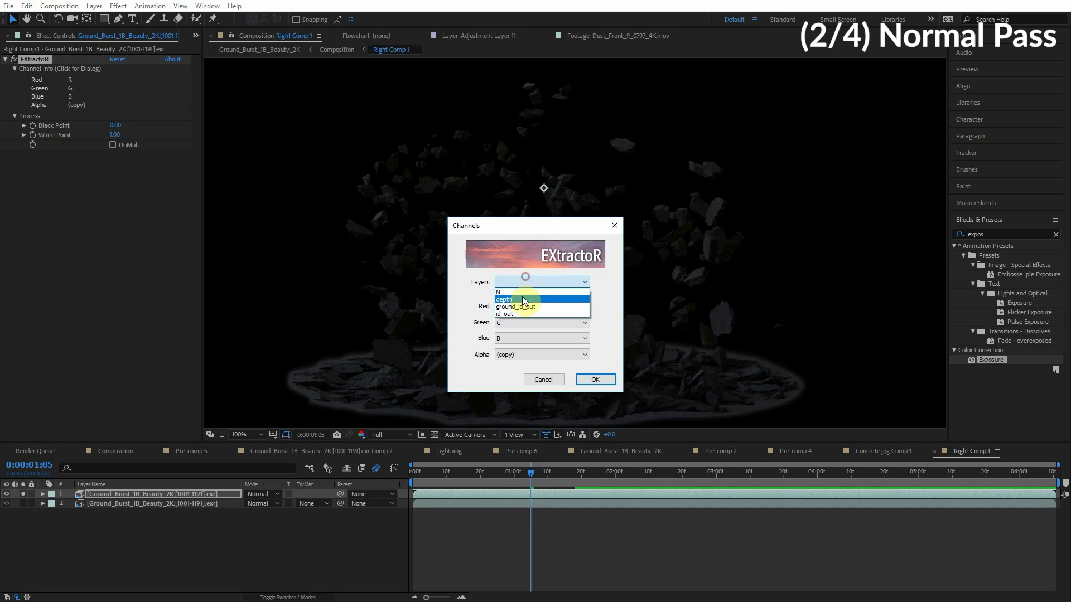
left_click(533, 297)
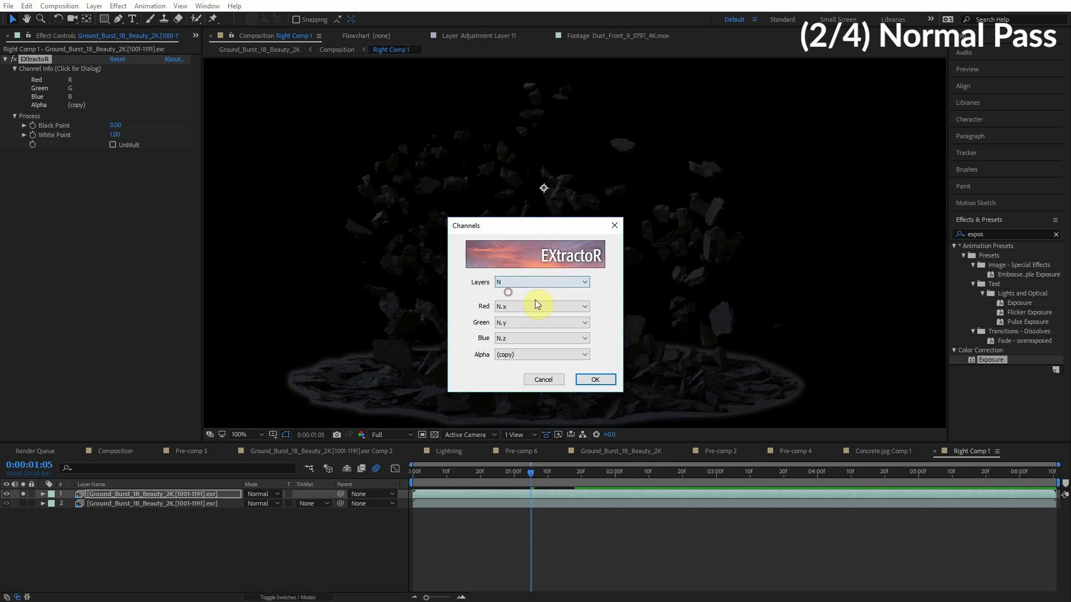
left_click(611, 379)
scroll(529, 389, "up", 1)
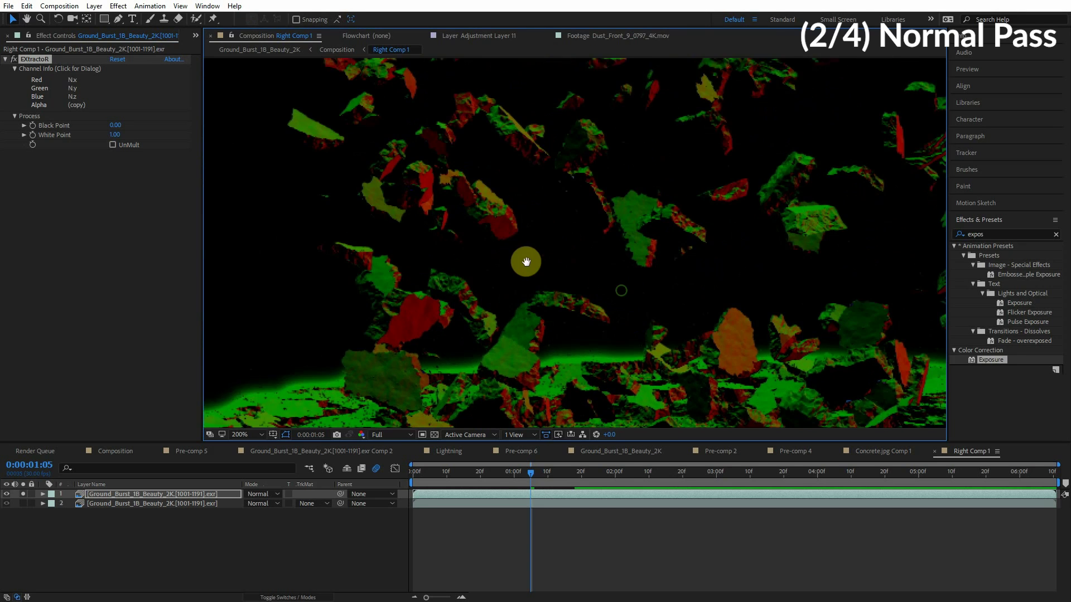
left_click_drag(526, 262, 607, 317)
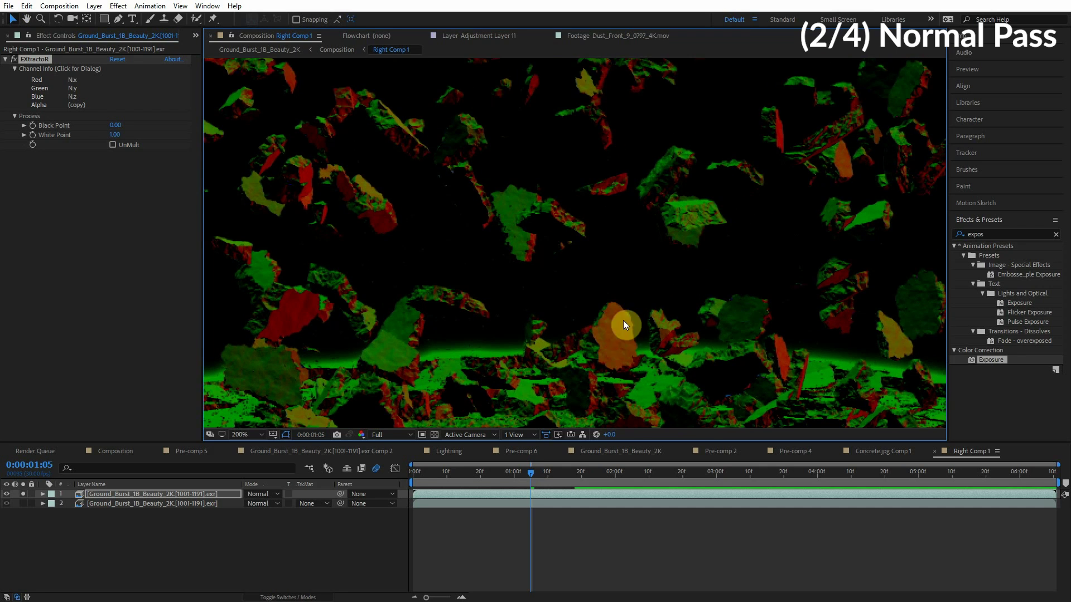
left_click_drag(410, 253, 397, 284)
scroll(409, 337, "down", 1)
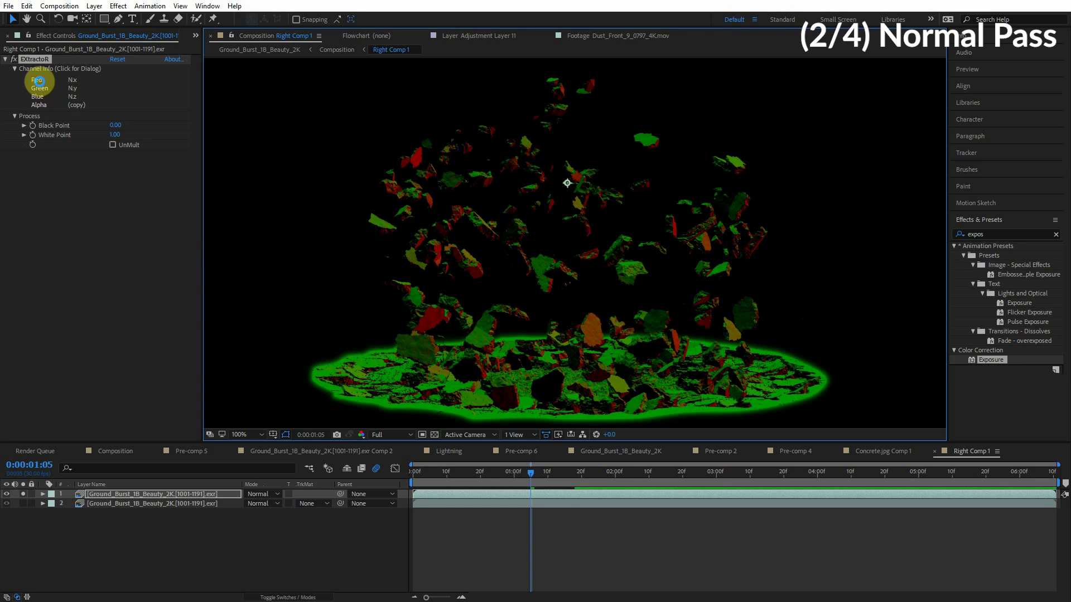
- Set EXtractoR's green and blue channels to N.x, matching red
left_click(39, 80)
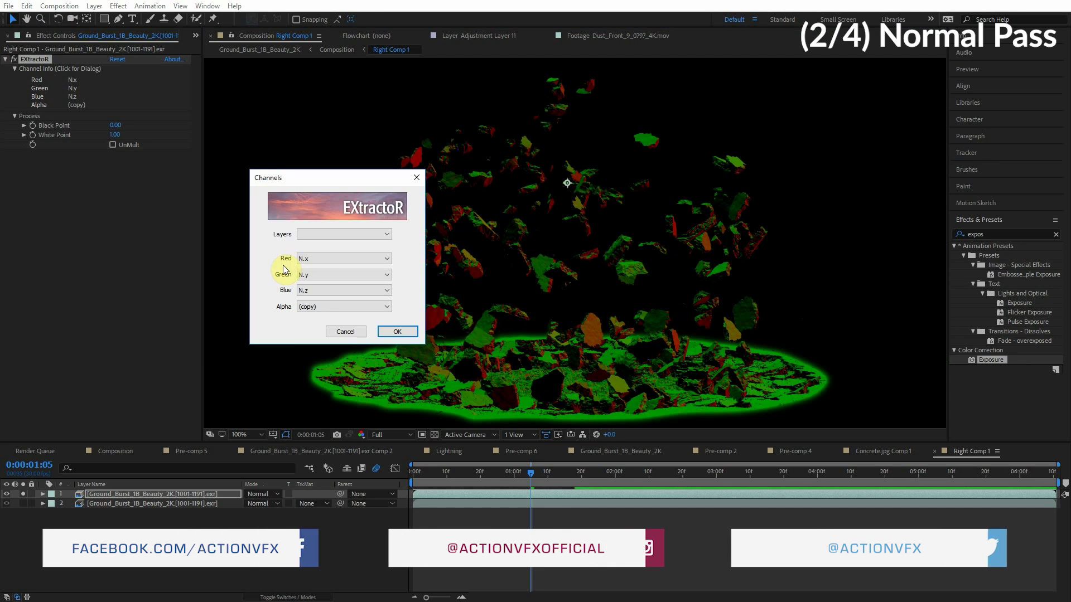
left_click(330, 280)
left_click(308, 313)
left_click(306, 291)
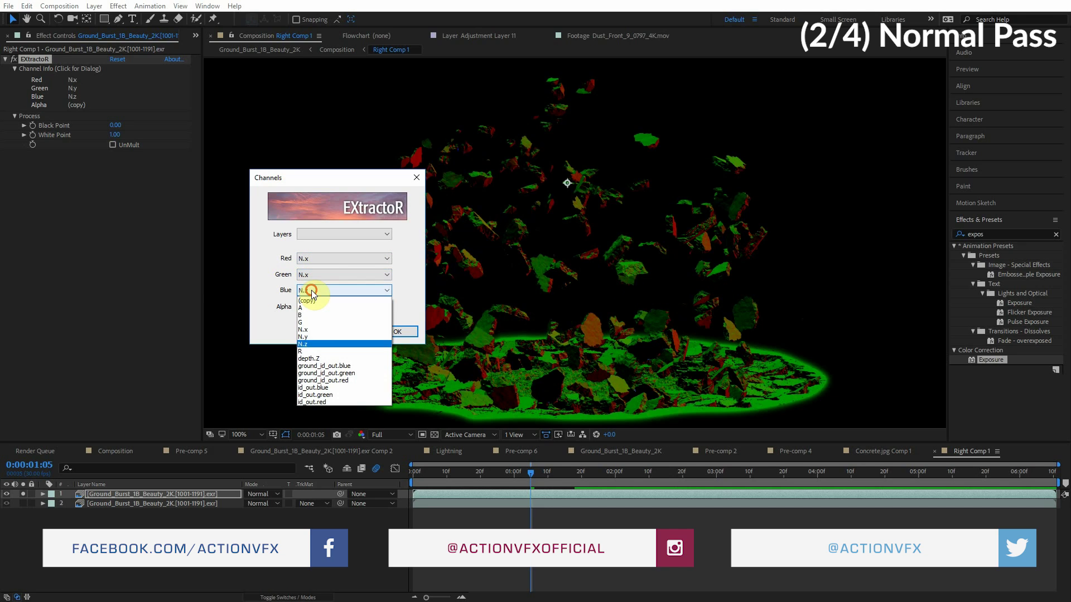
left_click(310, 329)
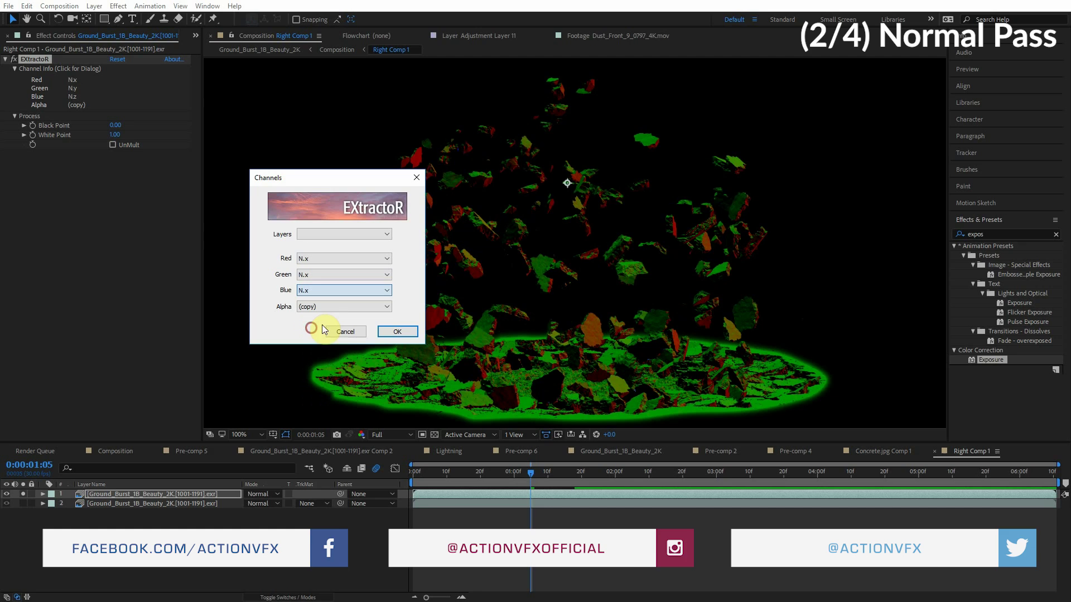
left_click(392, 331)
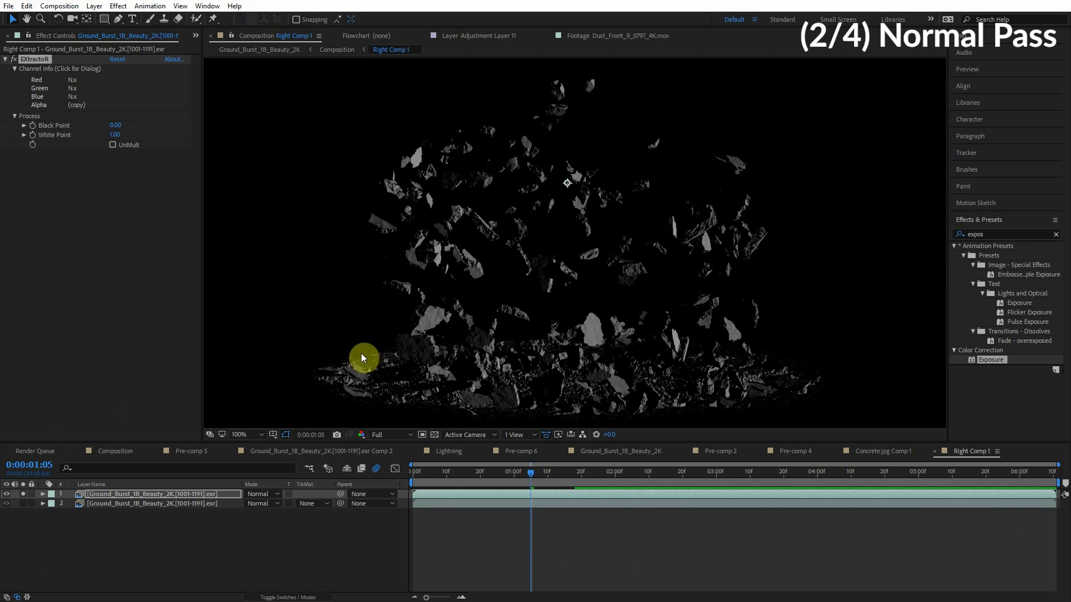
left_click(267, 461)
- Set the normal layer's blend mode to Screen at 61% opacity
left_click(269, 494)
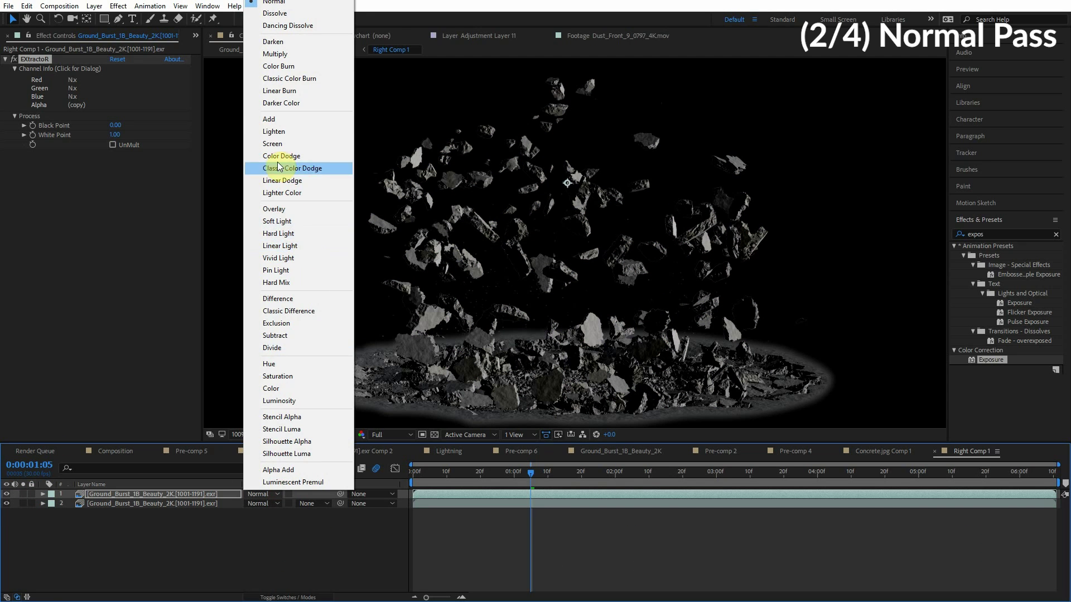
left_click(281, 138)
key("t")
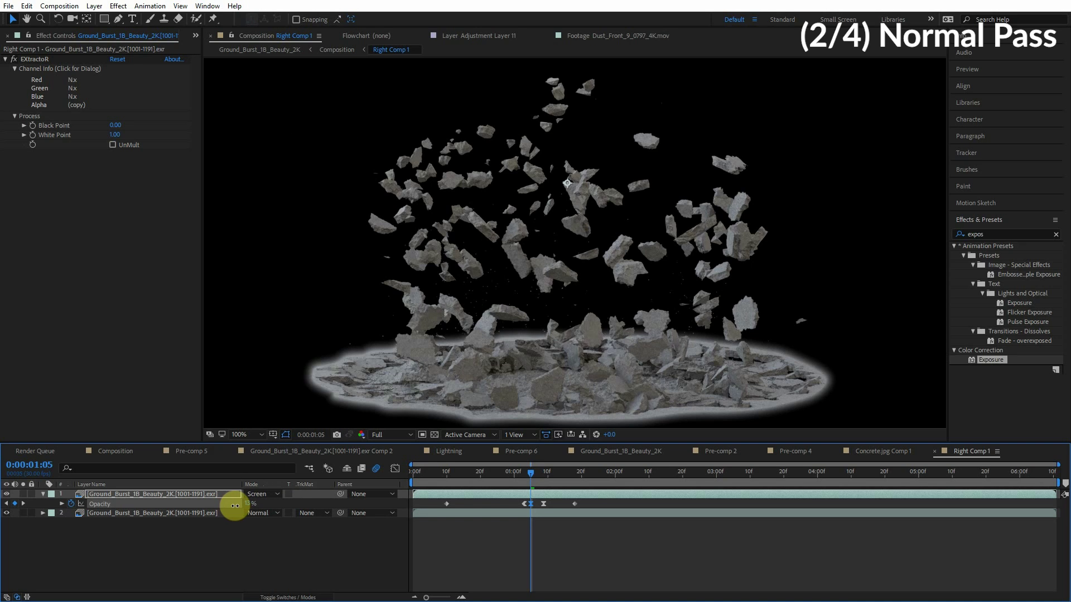
left_click_drag(232, 502, 188, 509)
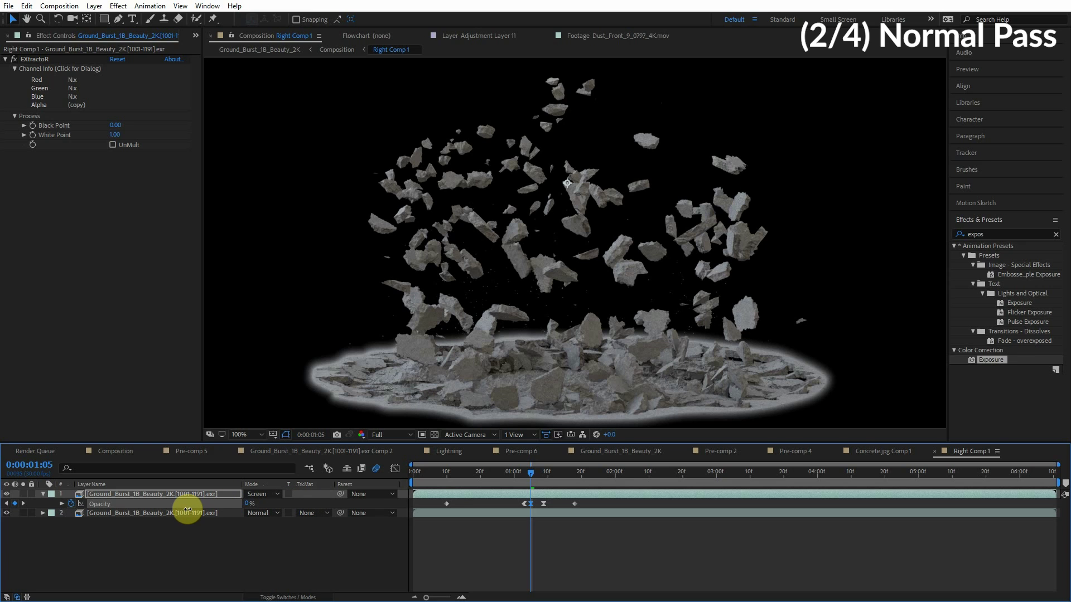
left_click_drag(188, 510, 229, 157)
- Add a Tint effect with Map White To set to a light blue
key("ctrl+f")
type("tint")
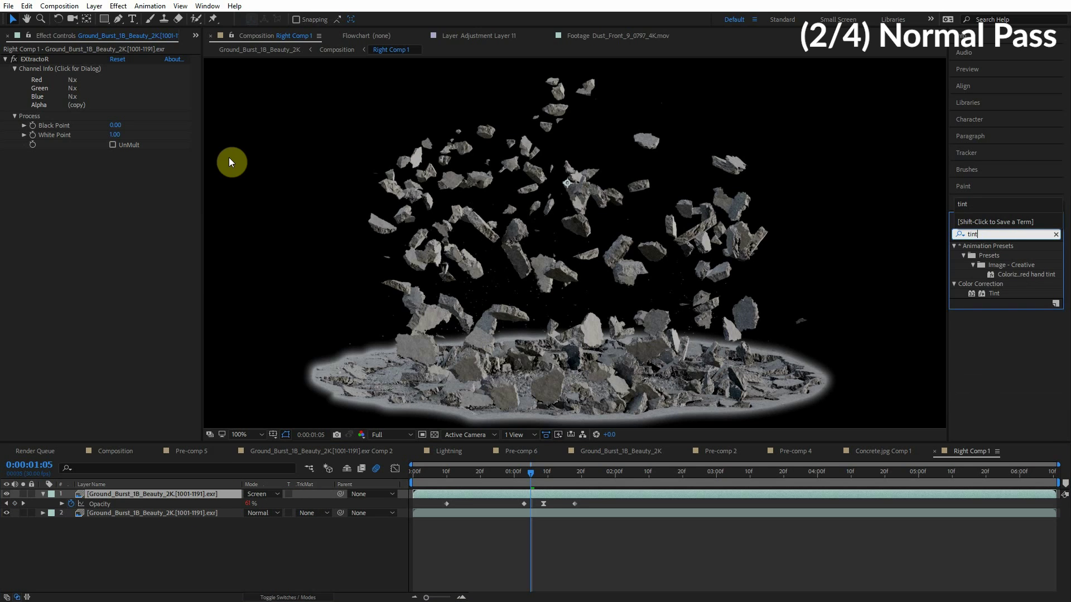
left_click_drag(989, 295, 84, 170)
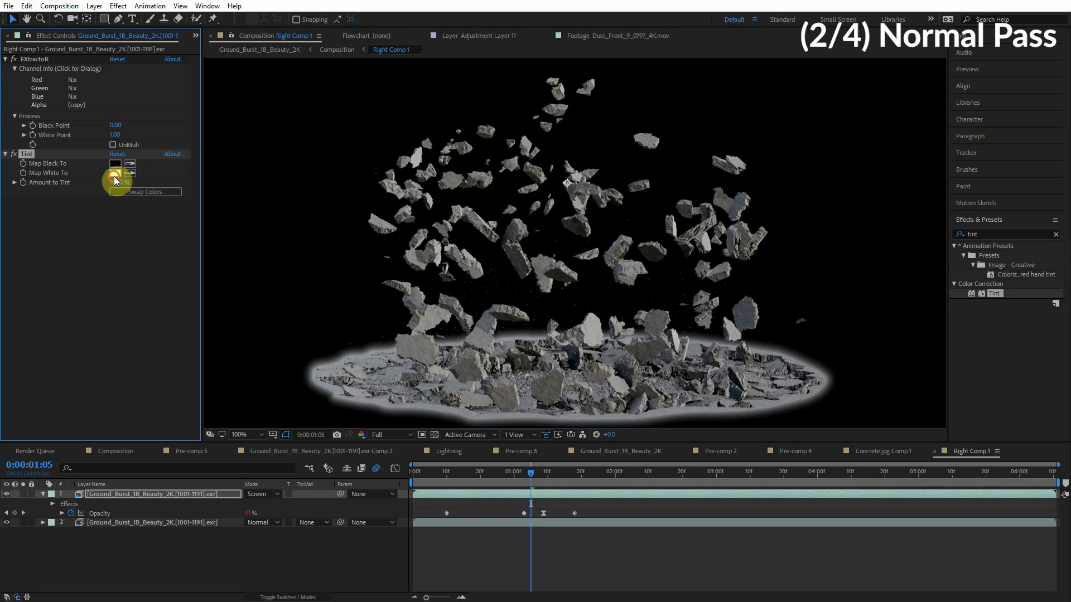
left_click(115, 173)
left_click(247, 228)
left_click_drag(155, 191, 179, 136)
key("Return")
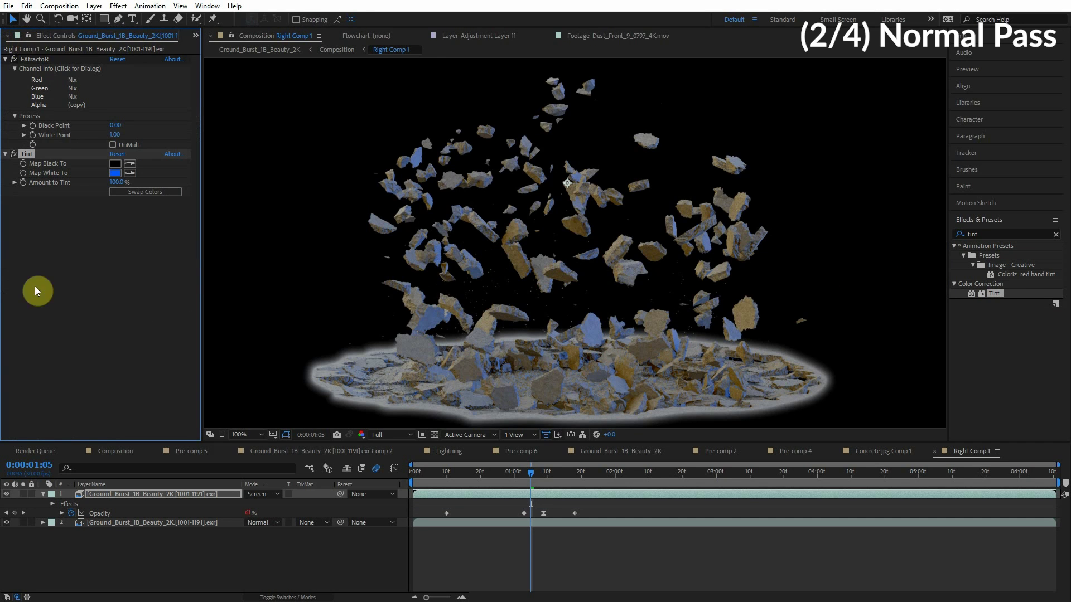
- Toggle the tinted layer to compare, and turn the lower debris layer back on
scroll(527, 279, "up", 2)
left_click(6, 495)
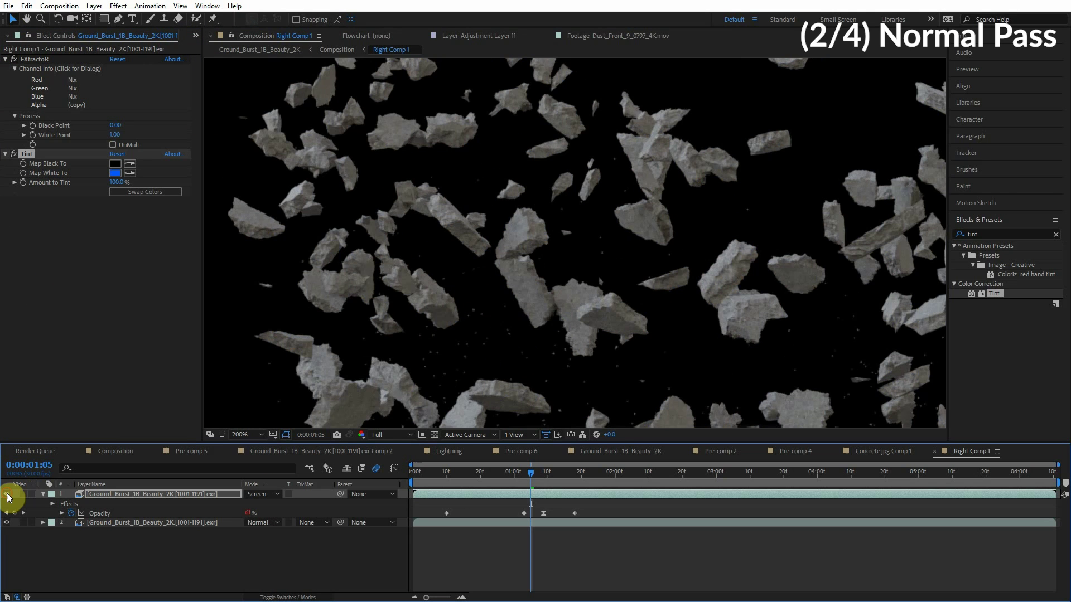
left_click(6, 494)
left_click(6, 494)
left_click(6, 494)
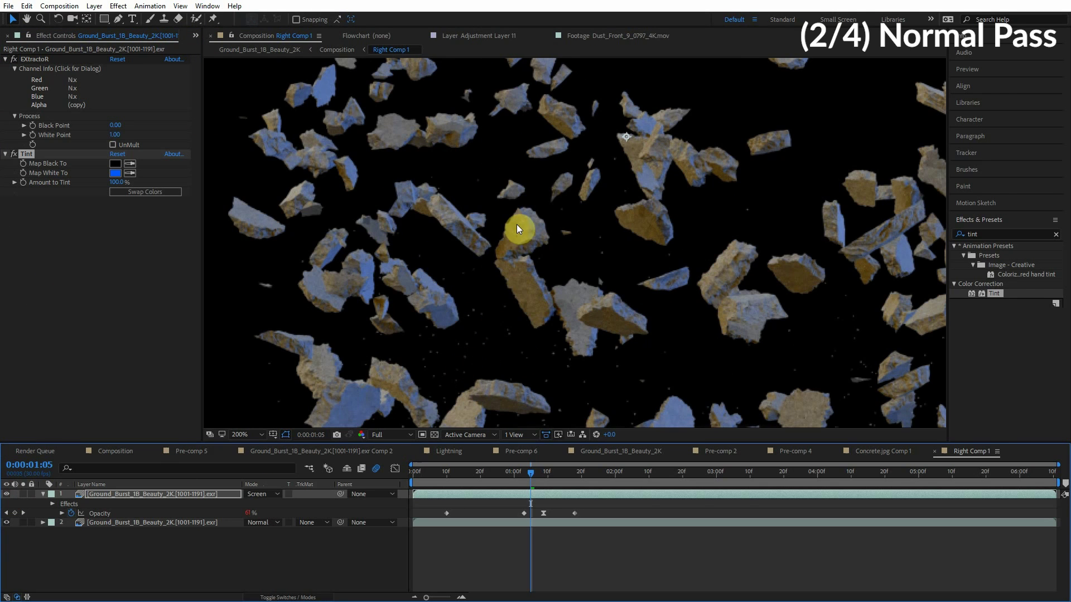
left_click(6, 523)
- Apply Levels to the tinted normal layer with Clip To Output Black and Clip To Output White On
left_click(991, 233)
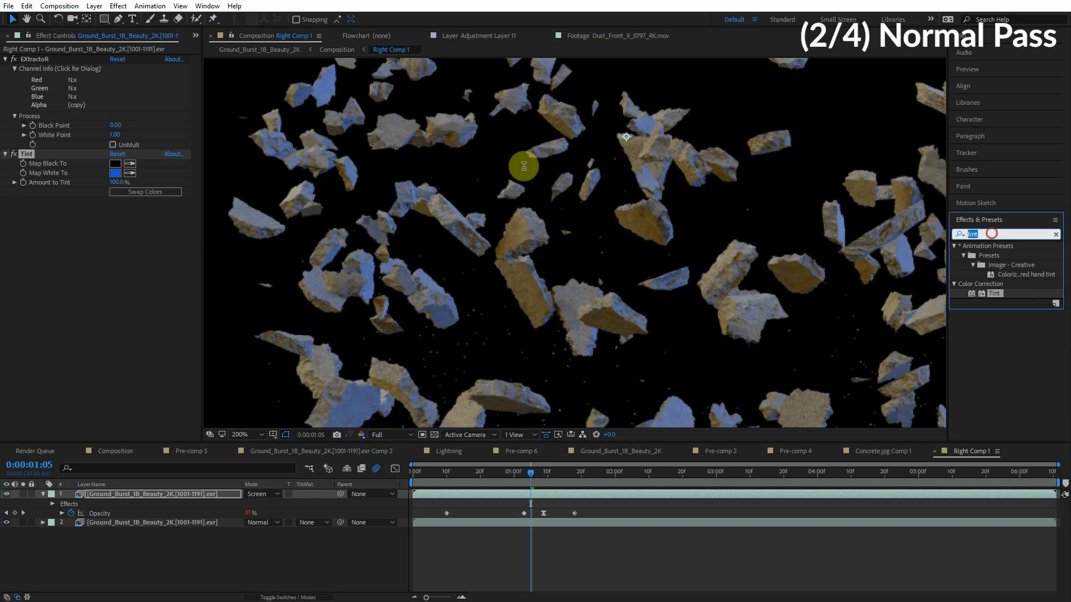
type("leve")
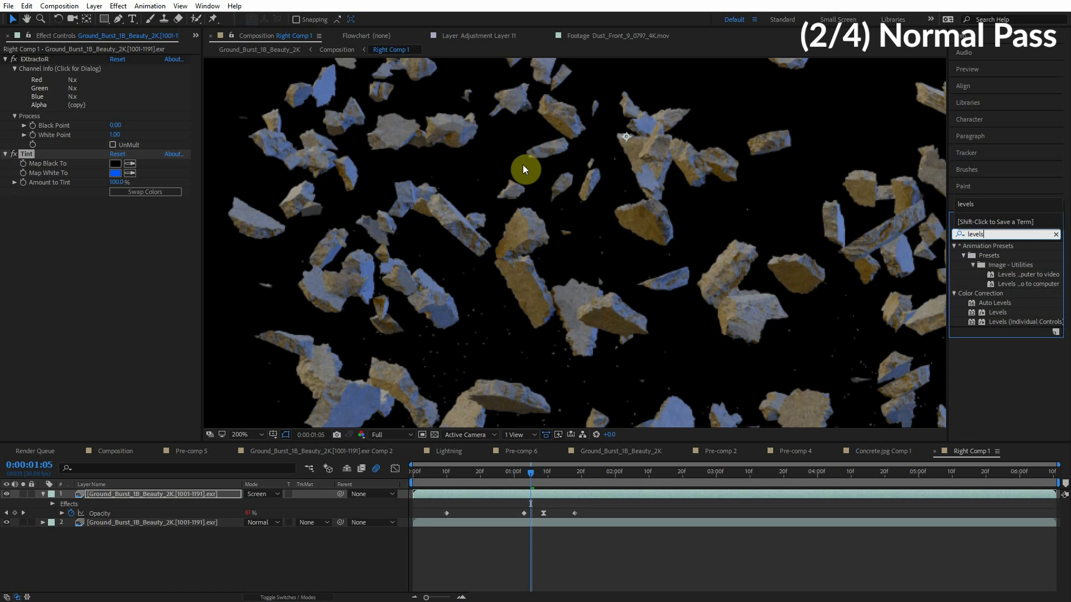
type("ls")
left_click_drag(996, 312, 115, 249)
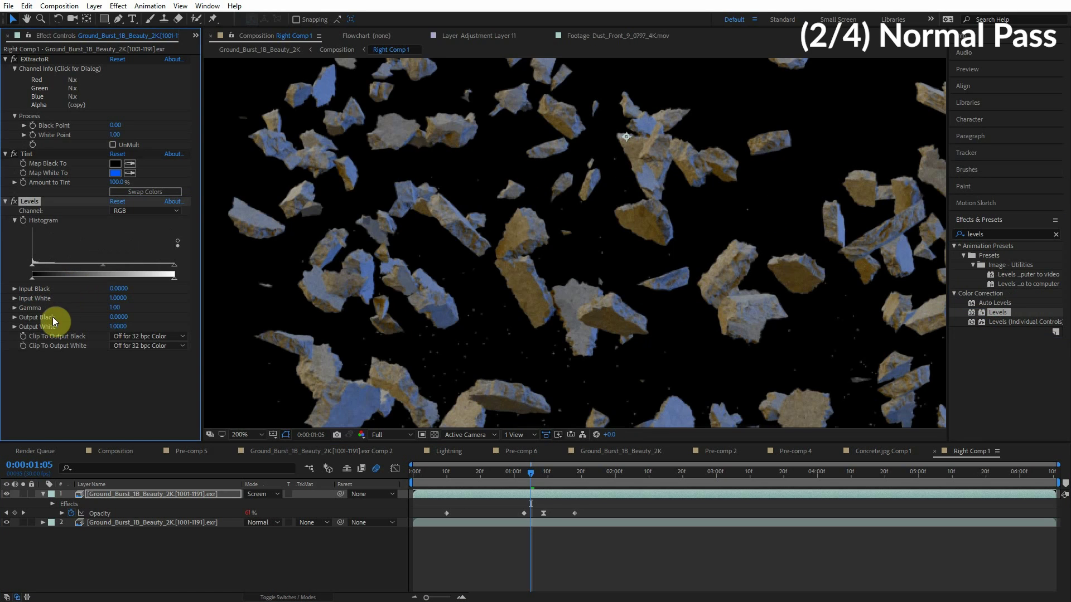
left_click(154, 337)
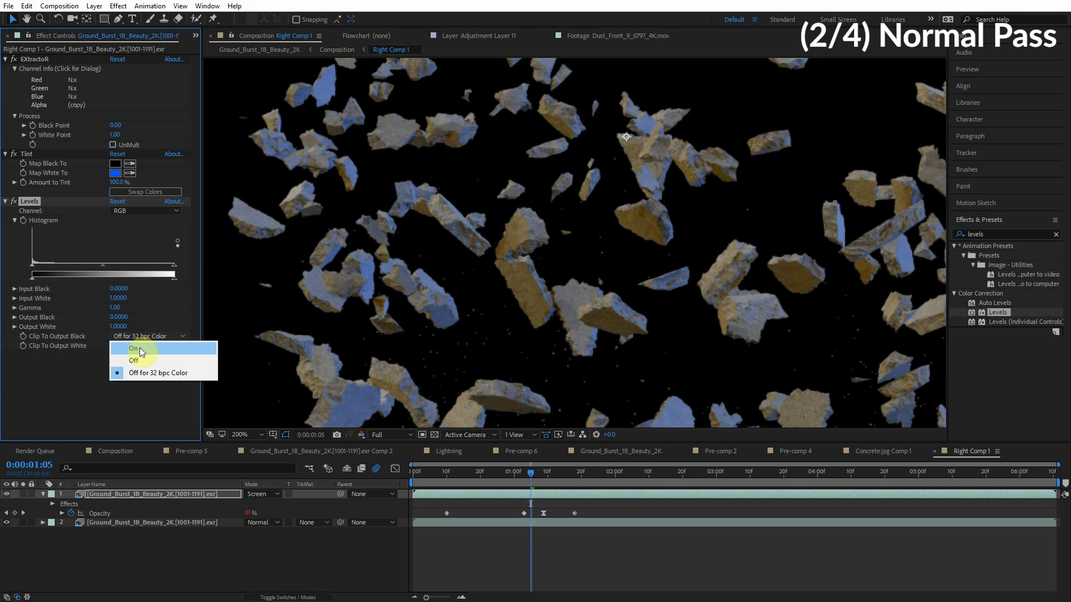
left_click(139, 348)
left_click(144, 346)
left_click(136, 358)
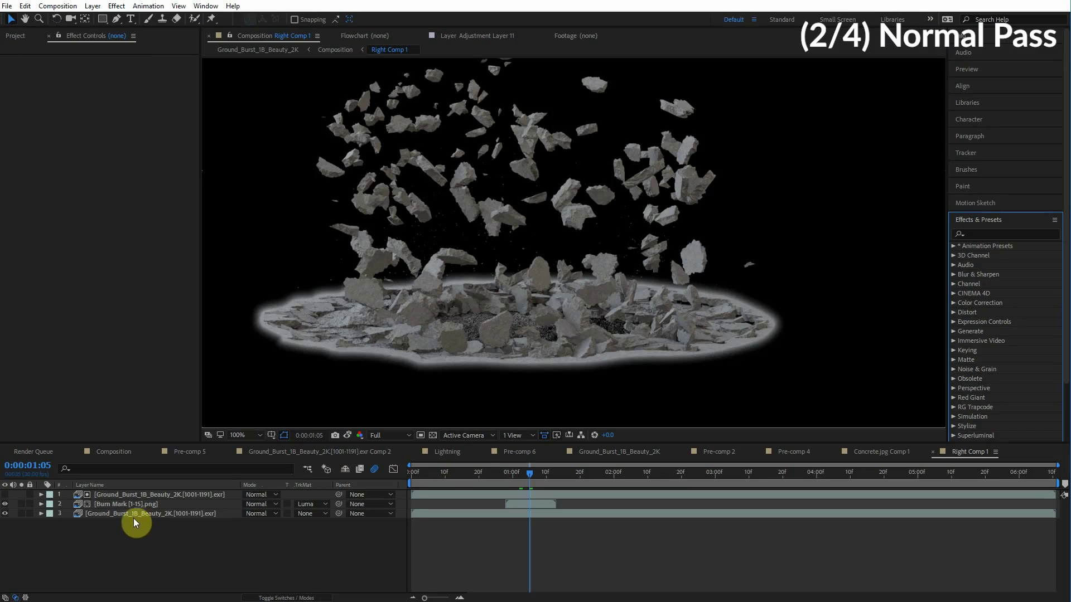
- Duplicate the debris beauty layer to the top, solo it, and delete its Solid Composite and Pixel Motion Blur
left_click(135, 514)
key("ctrl+d")
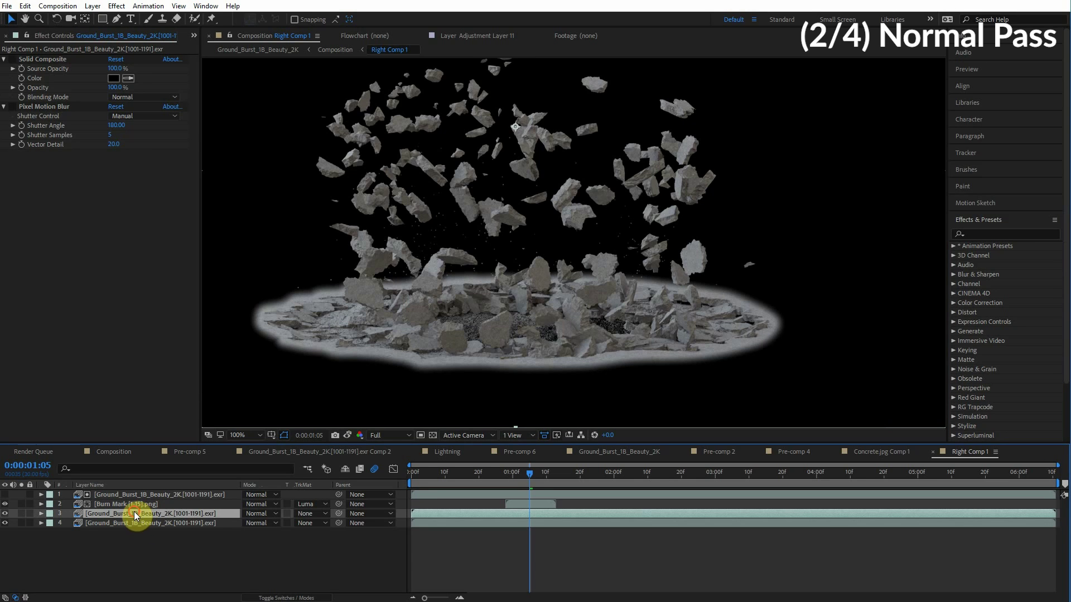
left_click_drag(134, 511, 137, 491)
left_click(21, 495)
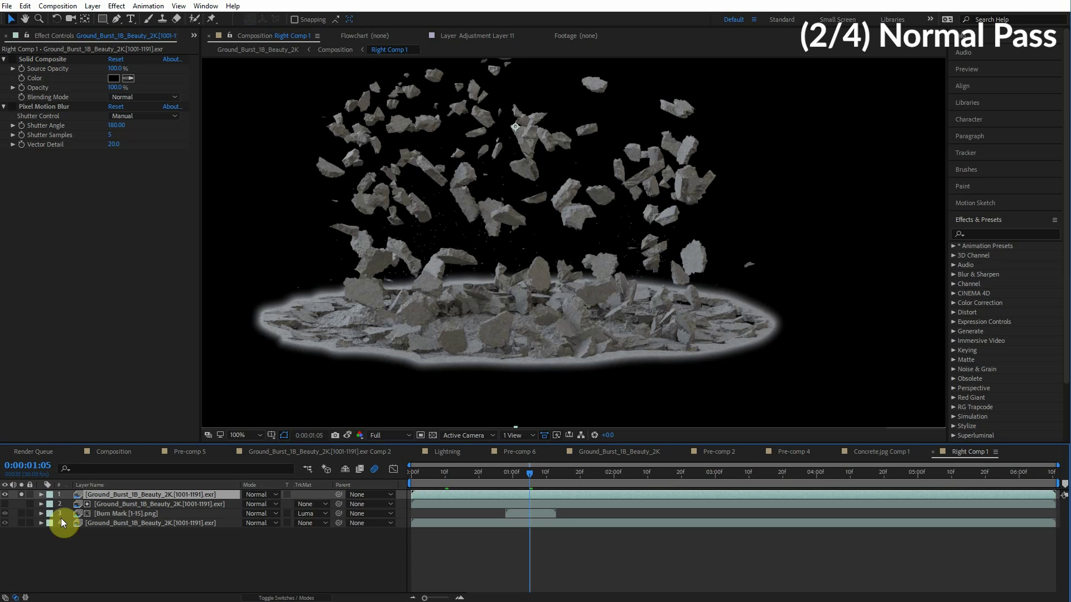
left_click(52, 60)
key("Delete")
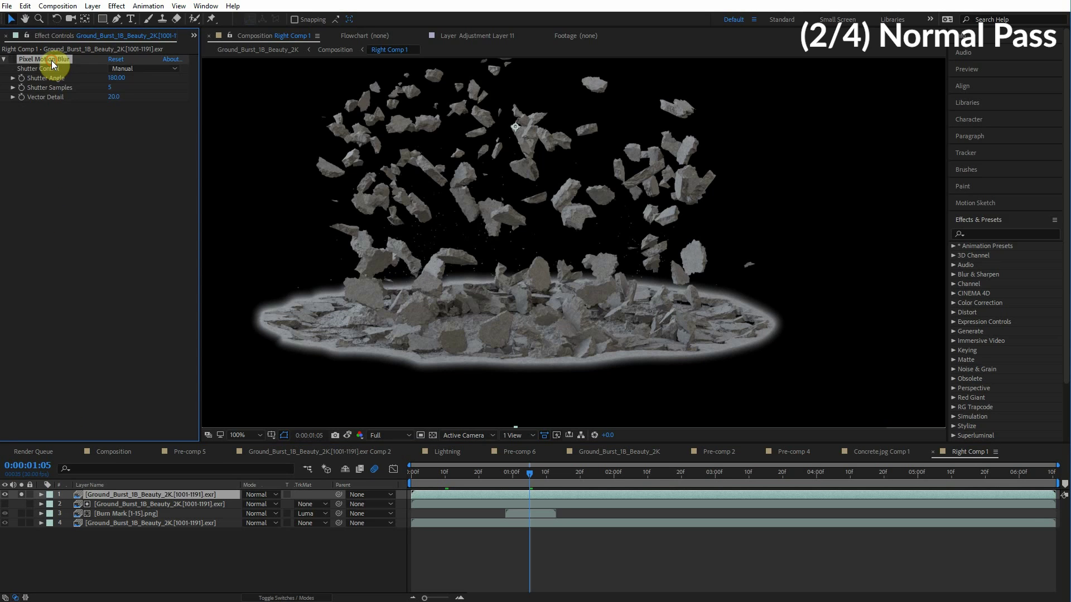
left_click(51, 60)
key("Delete")
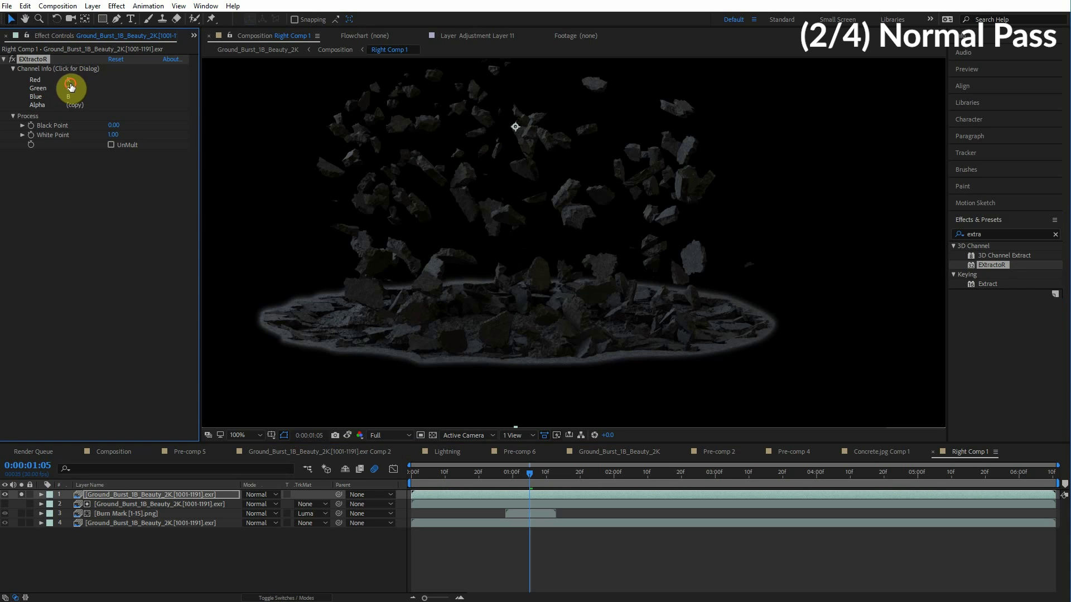
- Set the copy's EXtractoR to the N layer with red, green and blue all on N.x
left_click(71, 88)
left_click(532, 279)
left_click(505, 291)
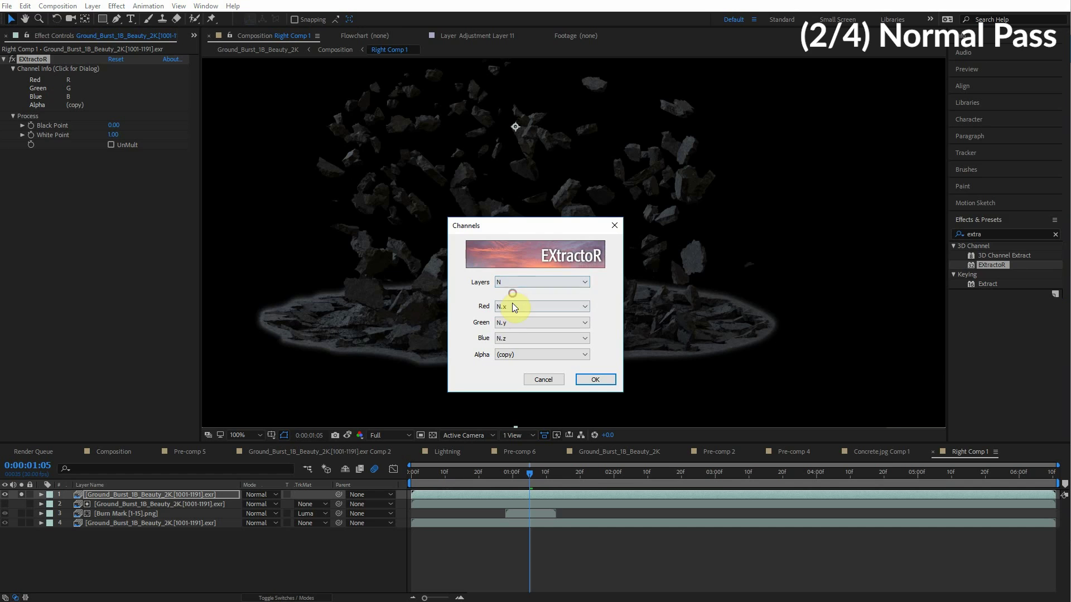
left_click(512, 307)
left_click(483, 323)
left_click(505, 323)
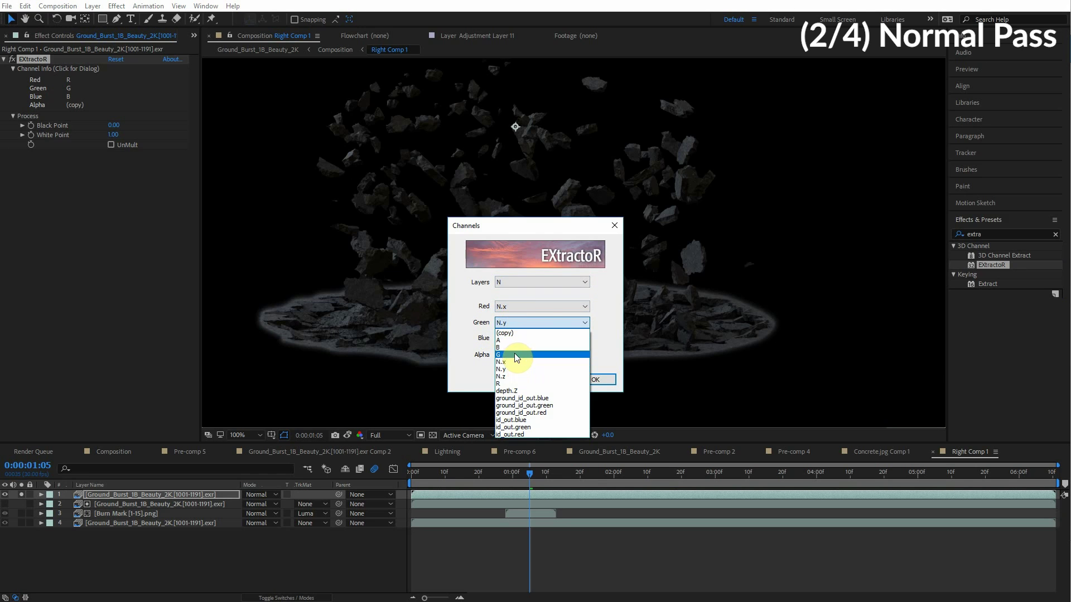
left_click(514, 362)
left_click(516, 336)
left_click(513, 377)
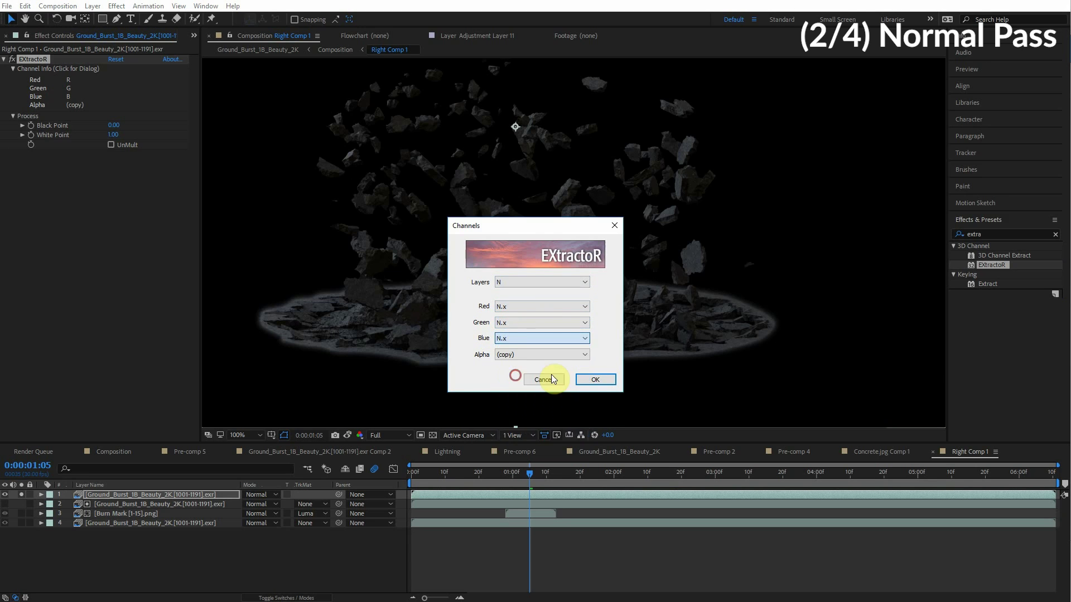
left_click(595, 380)
- Rename the layer x, duplicate it, and name the copy y
key("Return")
type("x 2")
key("Return")
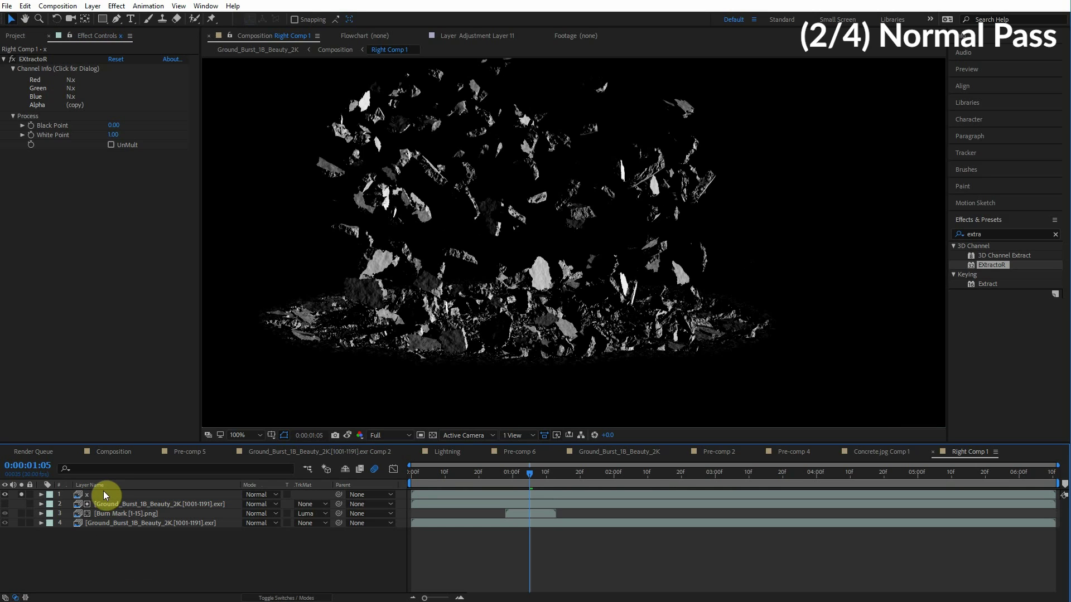
left_click(102, 495)
key("ctrl+d")
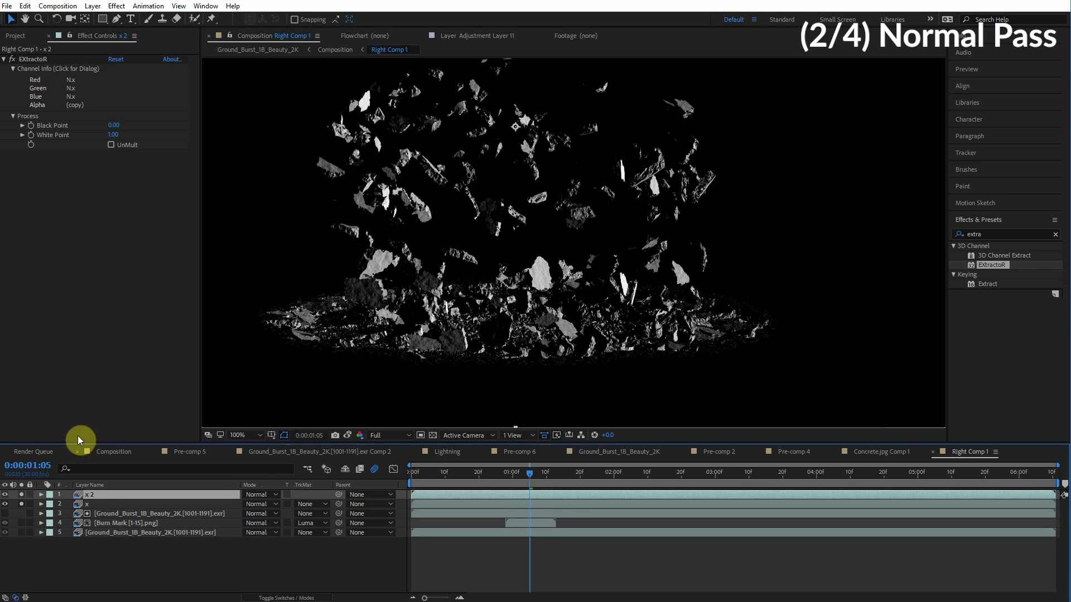
left_click(48, 69)
key("Return")
type("y")
key("Return")
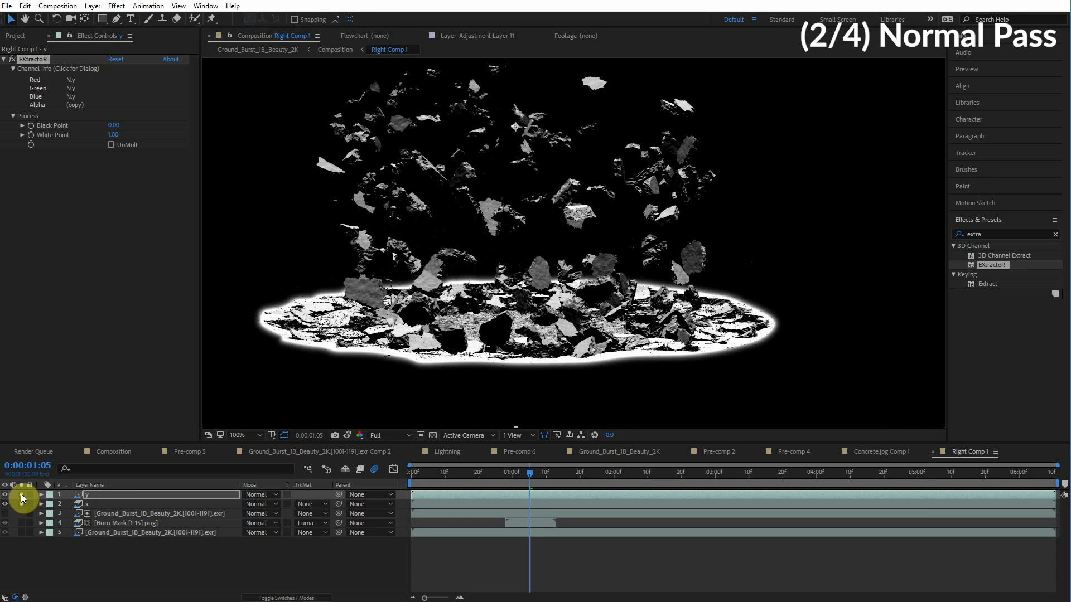
- Toggle solo on layers y and x to compare the two normal passes
left_click(21, 494)
left_click(22, 494)
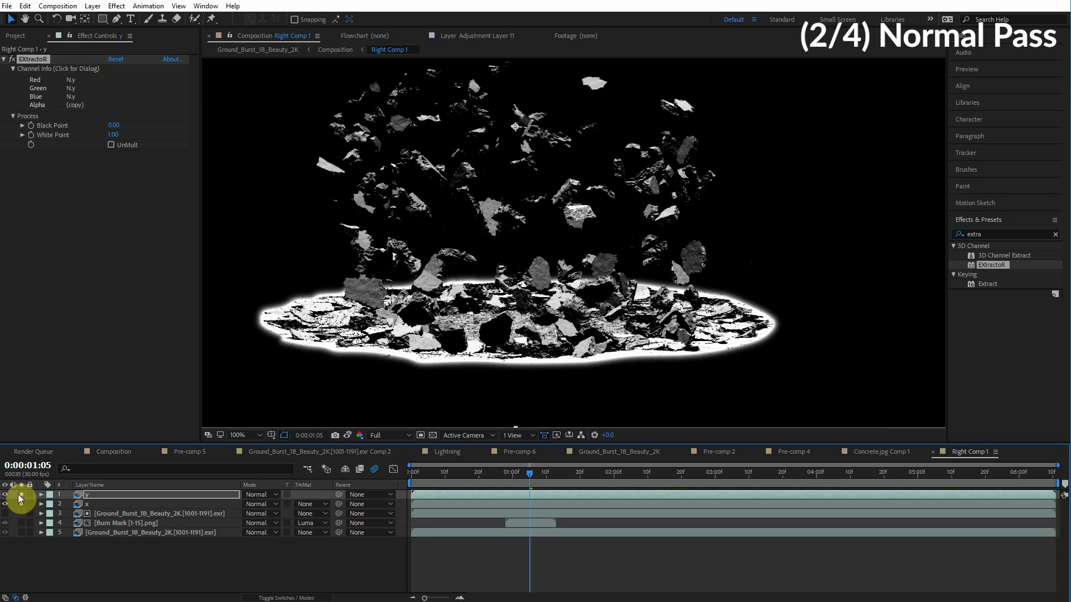
left_click(20, 495)
left_click(21, 504)
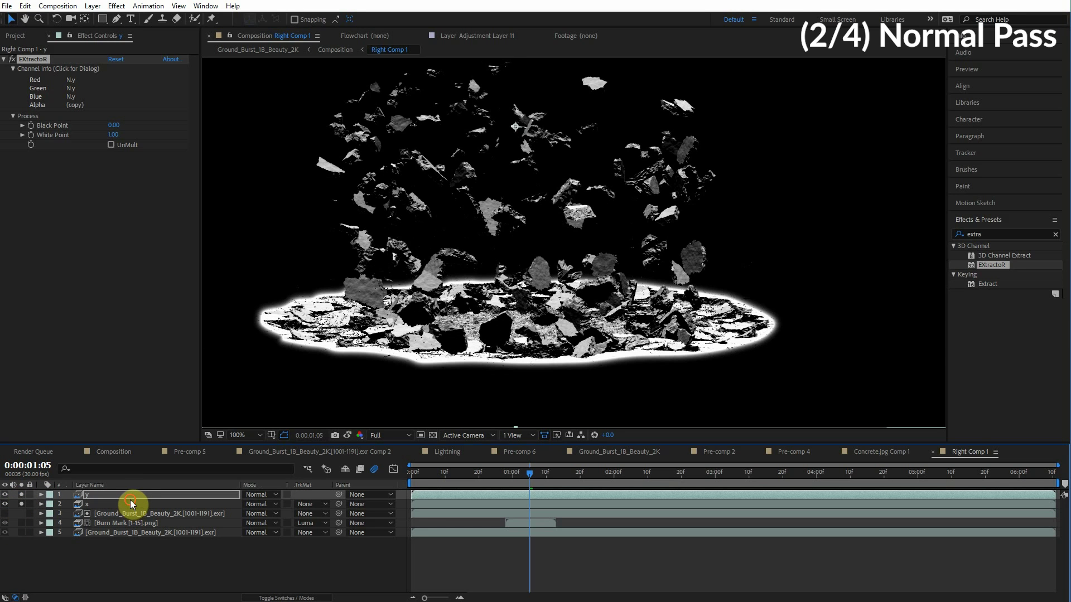
left_click(132, 504)
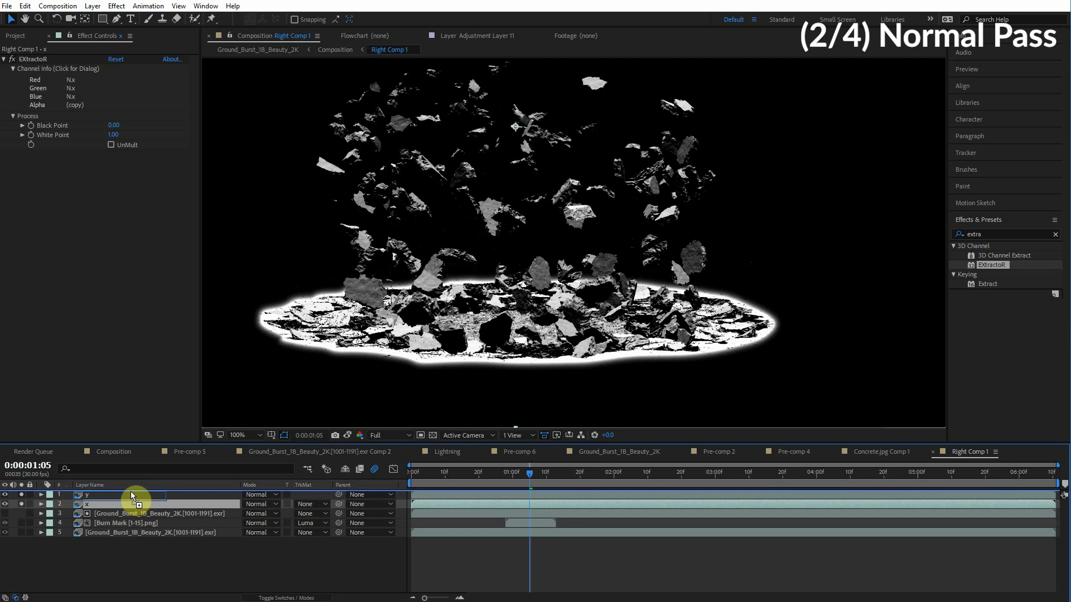
- Place x directly above y and set y's track matte to Luma Matte "x"
left_click_drag(130, 491, 131, 492)
left_click(103, 503)
left_click(312, 505)
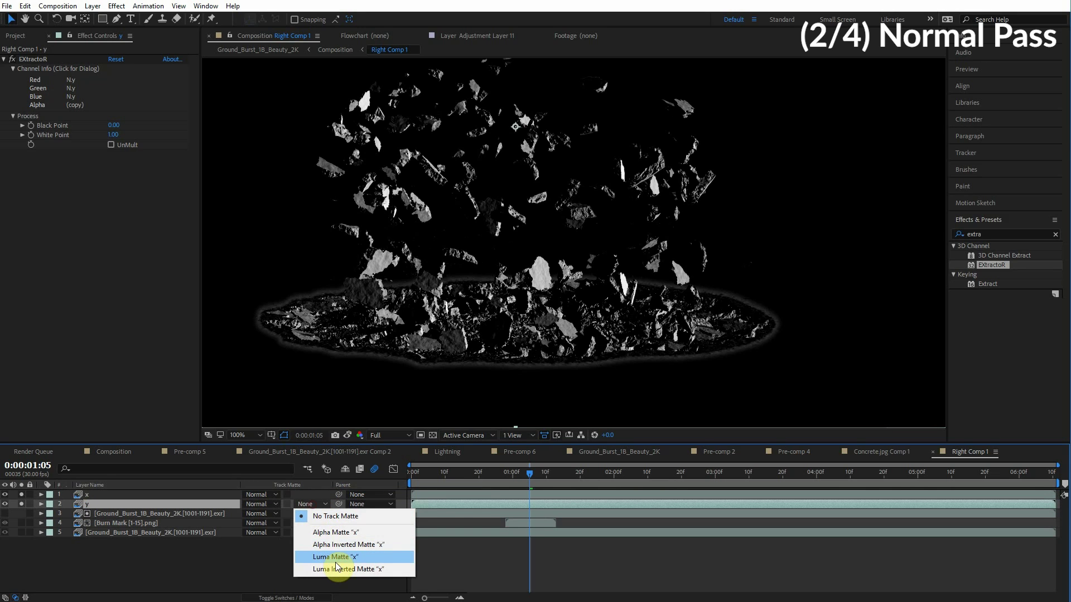
left_click(337, 558)
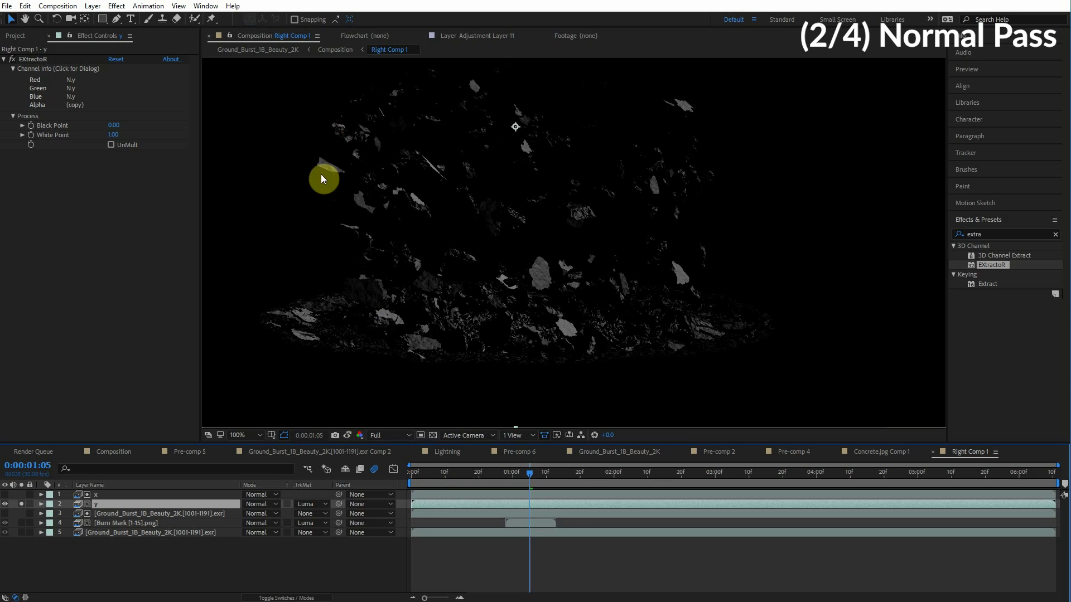
left_click(97, 495)
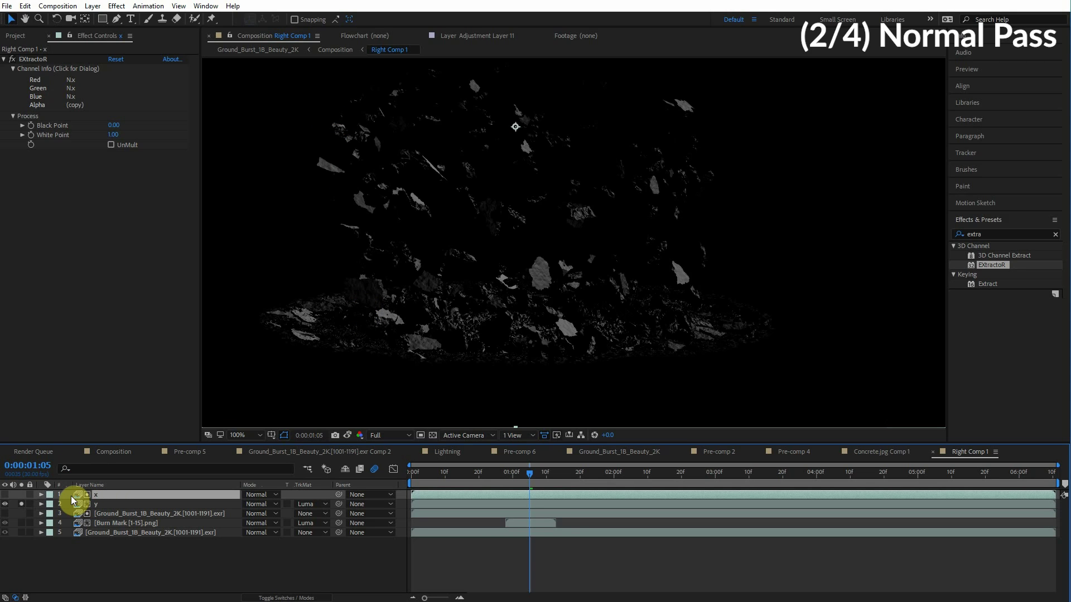
left_click(21, 504)
- Set layer y to Screen blending and apply Levels to it
left_click(100, 503)
left_click(262, 504)
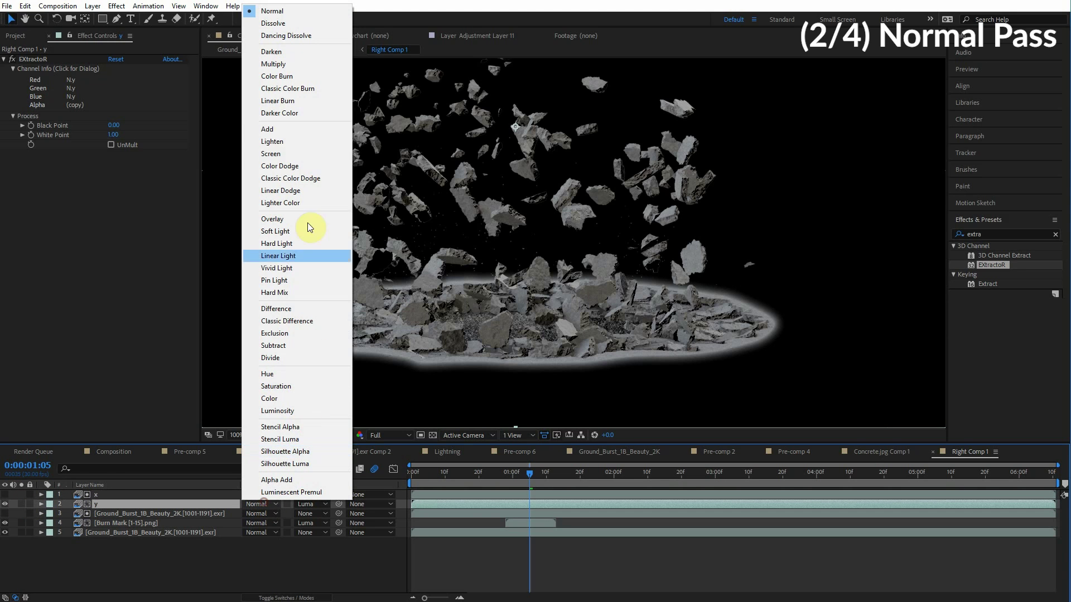
left_click(287, 155)
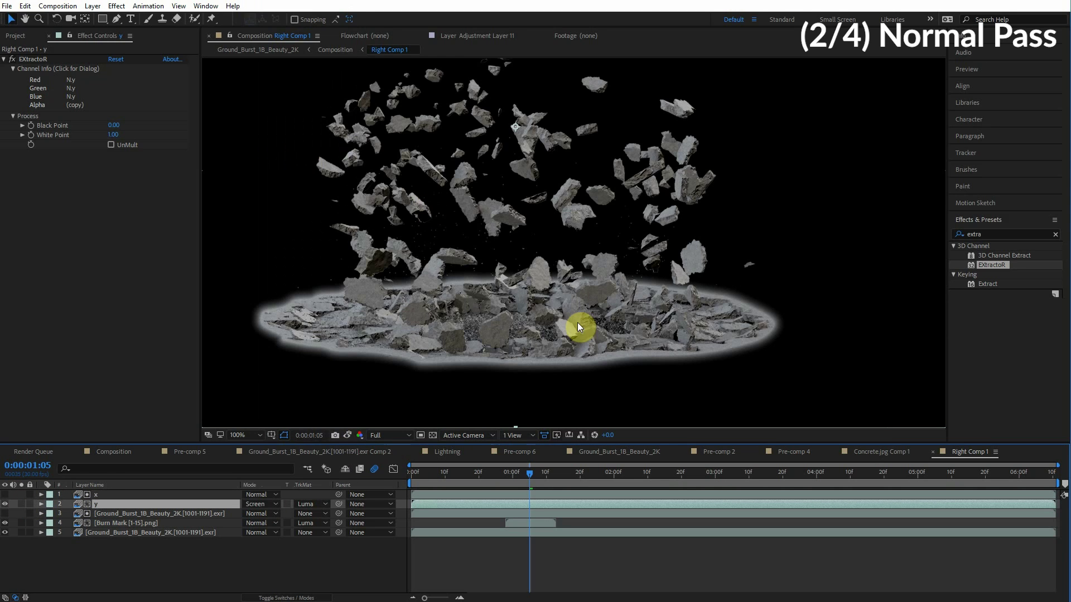
double_click(988, 234)
type("levels")
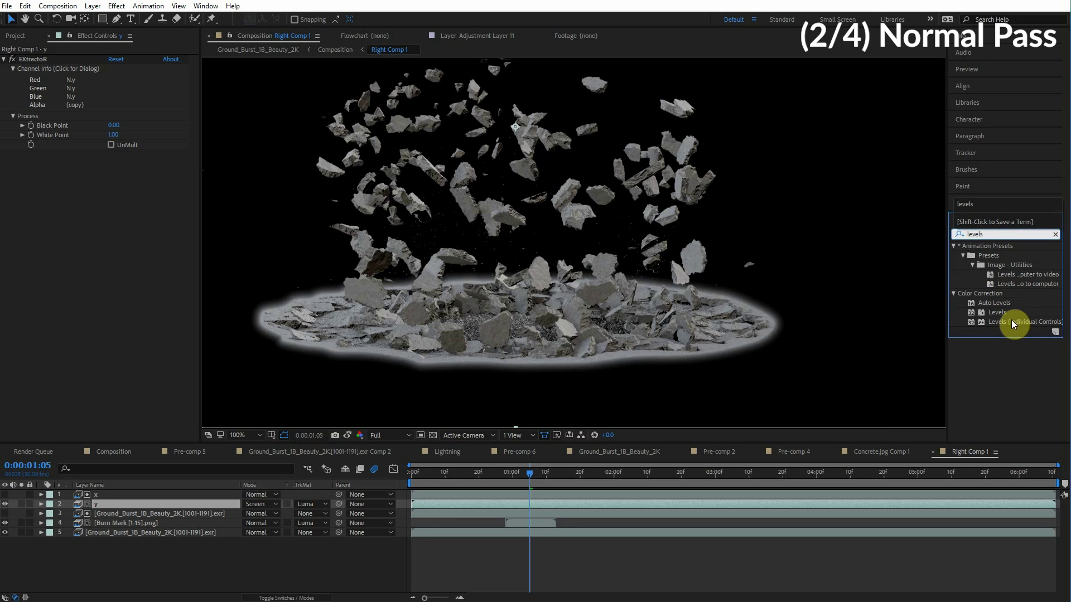
left_click_drag(997, 312, 119, 189)
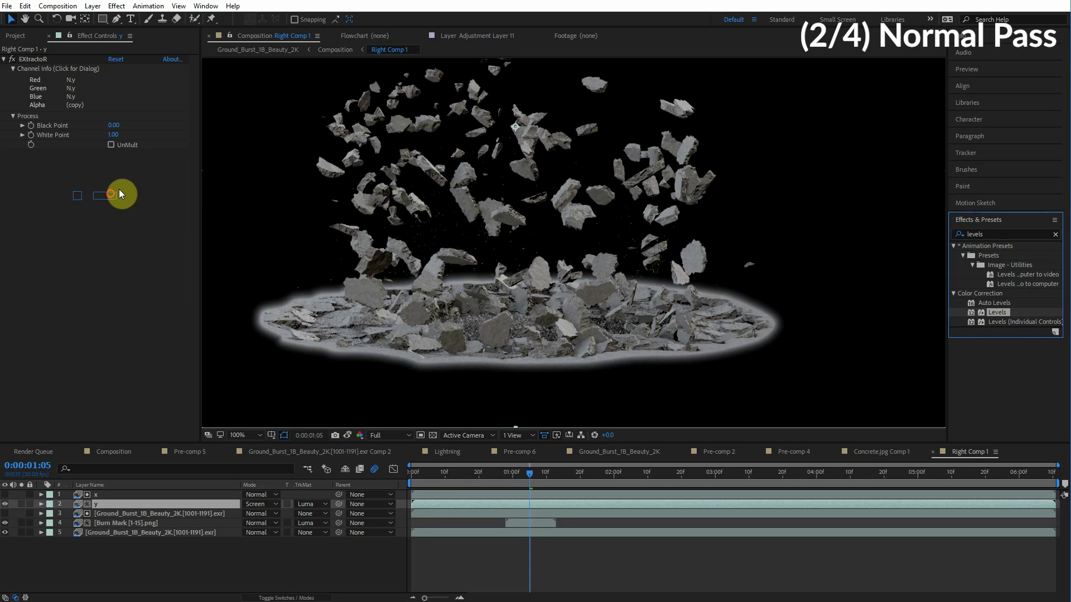
left_click(147, 299)
left_click(149, 300)
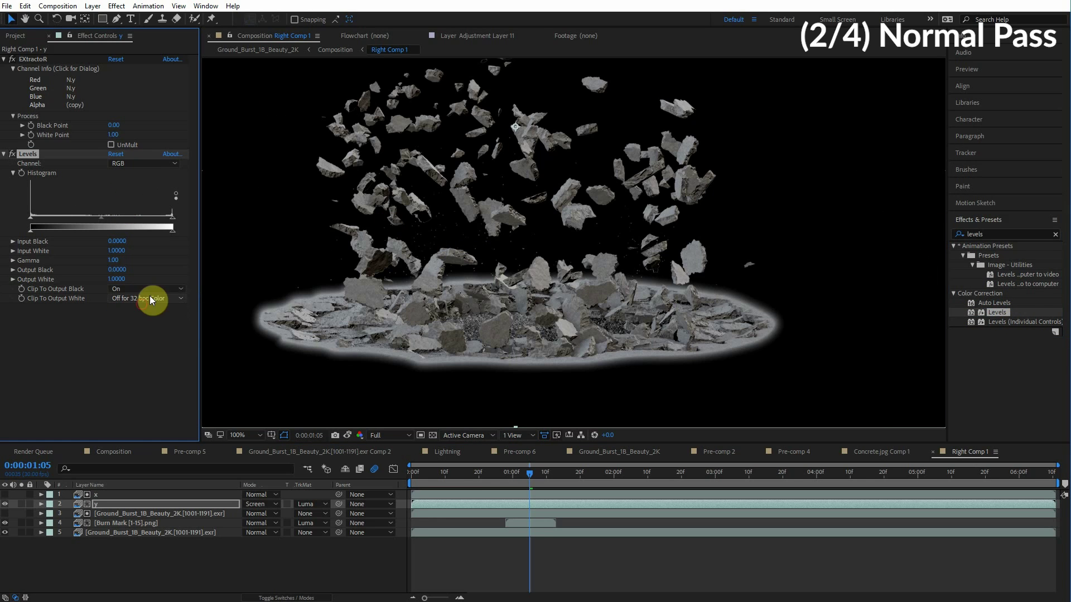
- Lower layer y's opacity, then delete the blue-tinted Screen lighting layer
left_click(12, 505)
key("t")
mouse_move(247, 515)
left_mouse_down()
mouse_move(77, 509)
mouse_move(230, 504)
left_mouse_up()
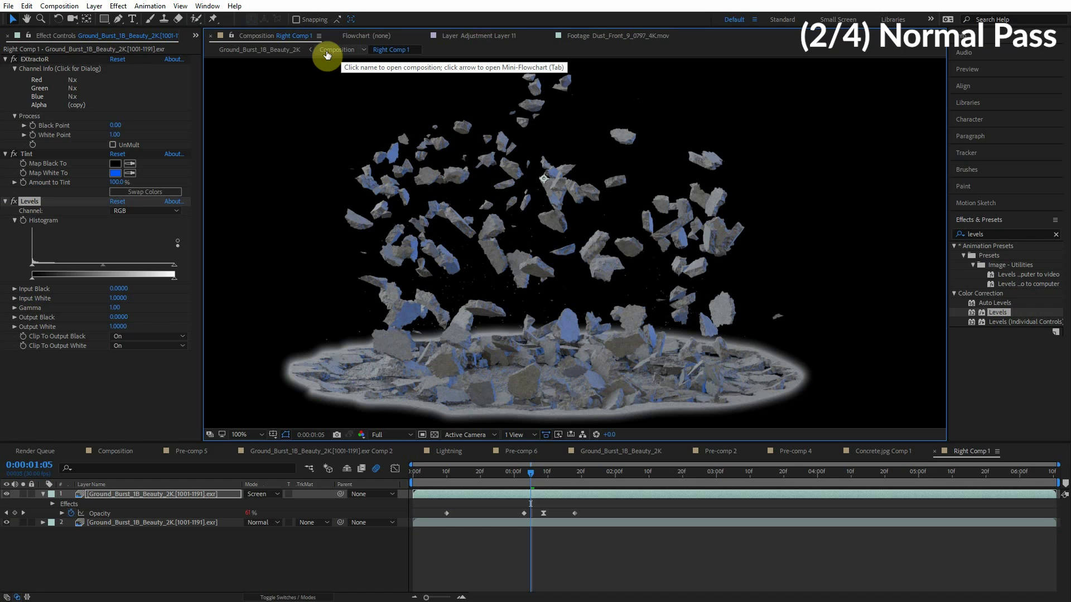
scroll(678, 317, "up", 2)
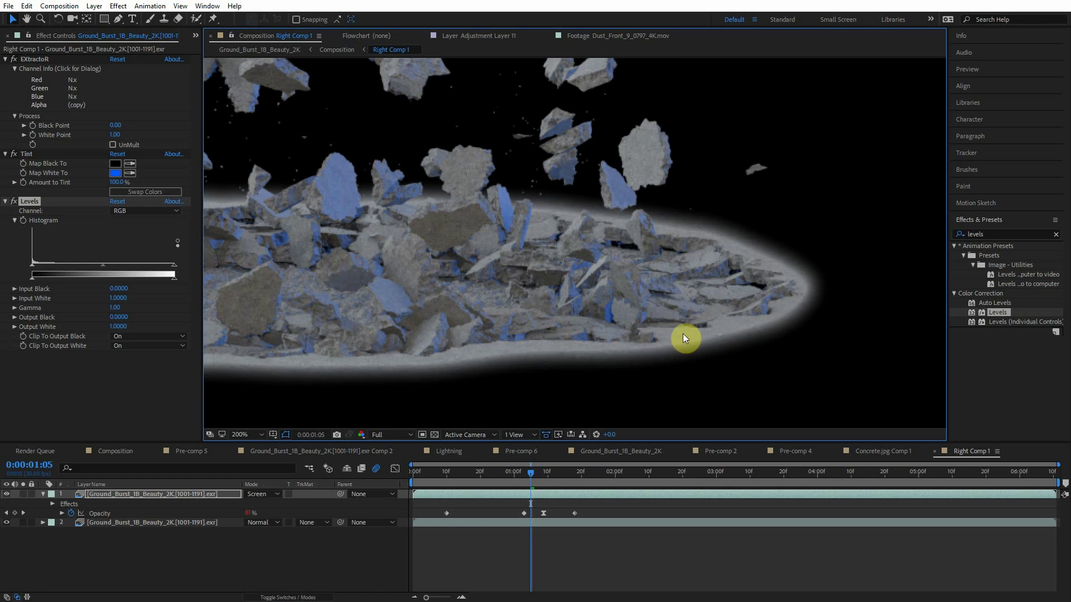
left_click_drag(539, 217, 420, 309)
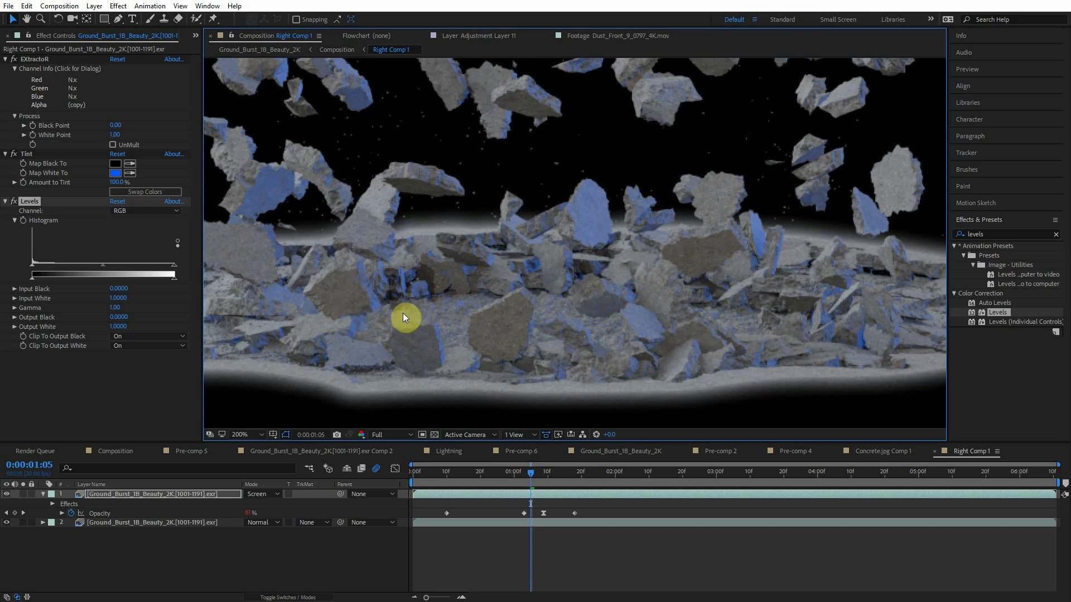
left_click(160, 495)
key("Delete")
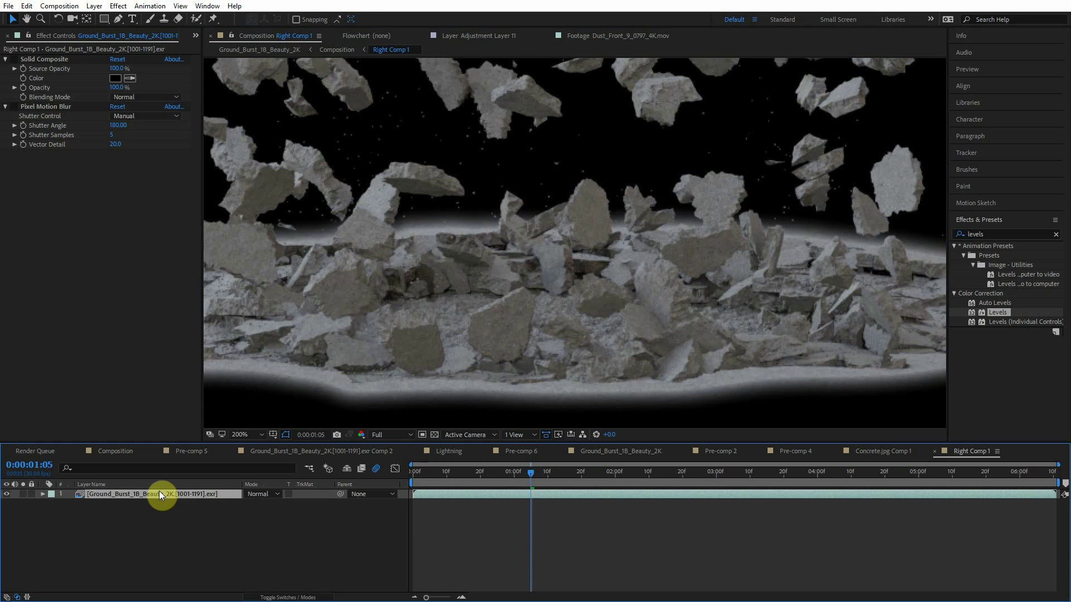
- Duplicate the beauty layer, solo it, and set its EXtractoR to the id_out layer
key("ctrl+d")
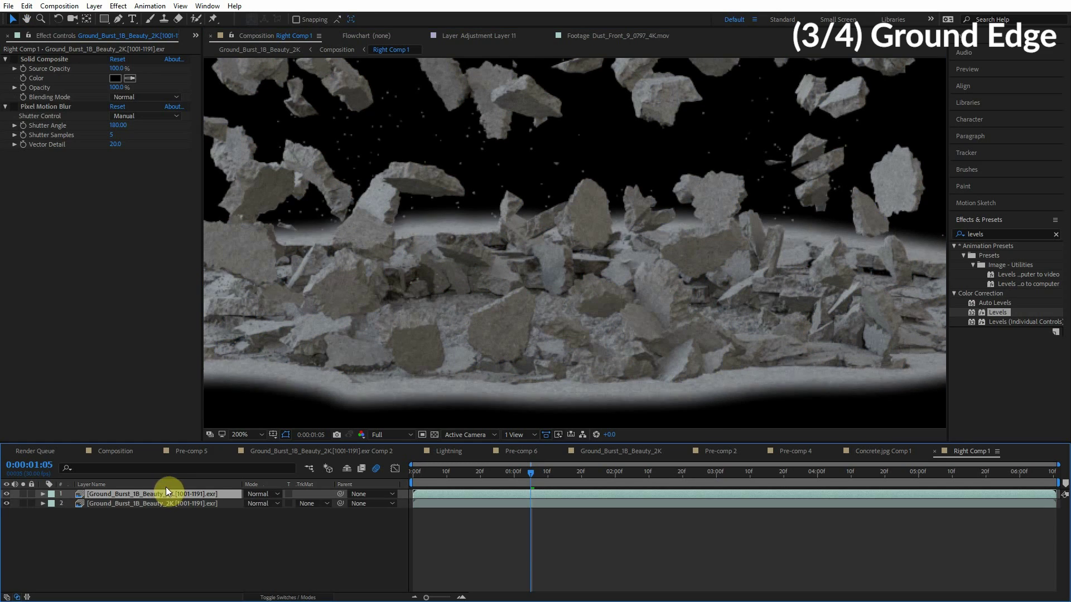
left_click(22, 494)
left_click(1027, 234)
type("extra")
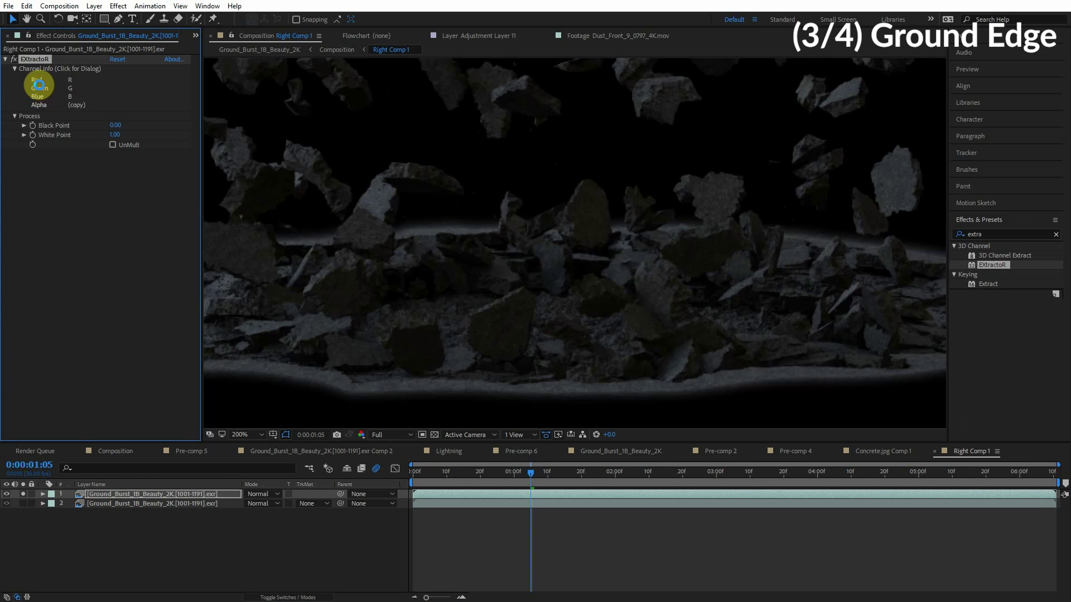
left_click(39, 68)
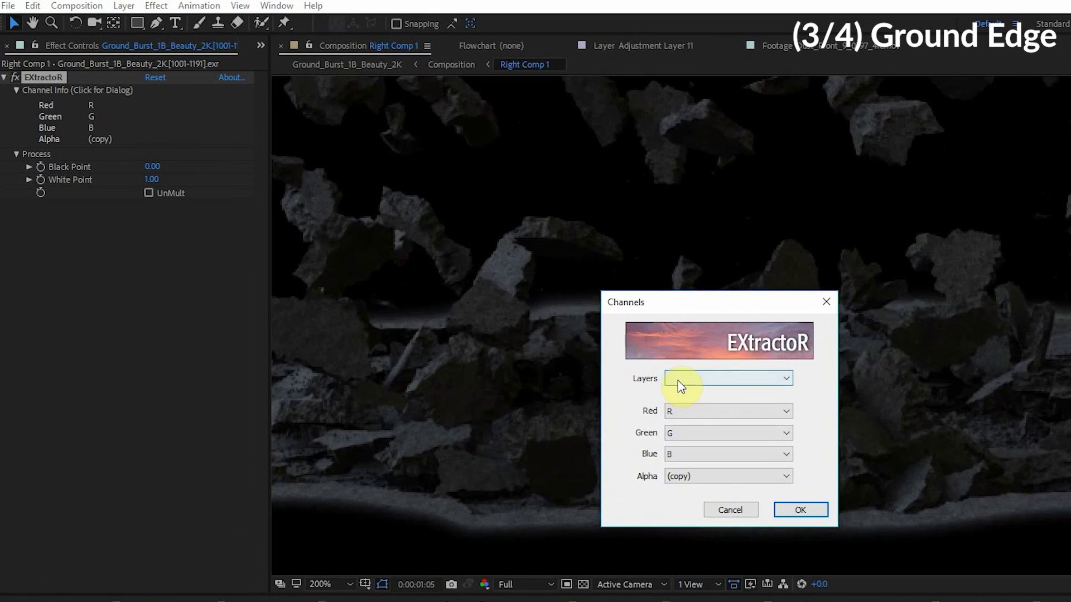
left_click(678, 380)
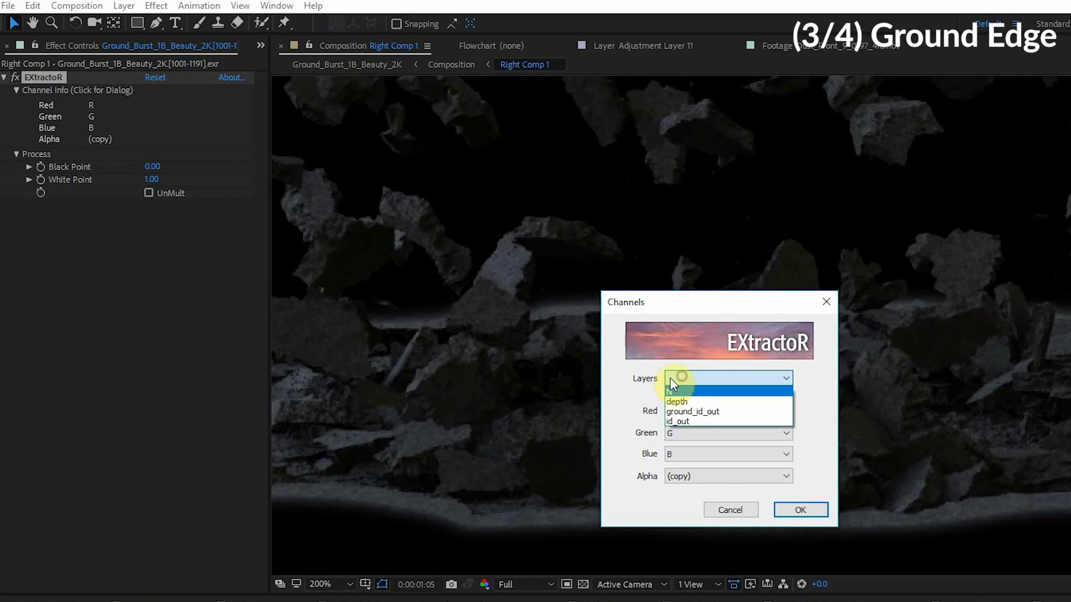
left_click(680, 419)
left_click(795, 508)
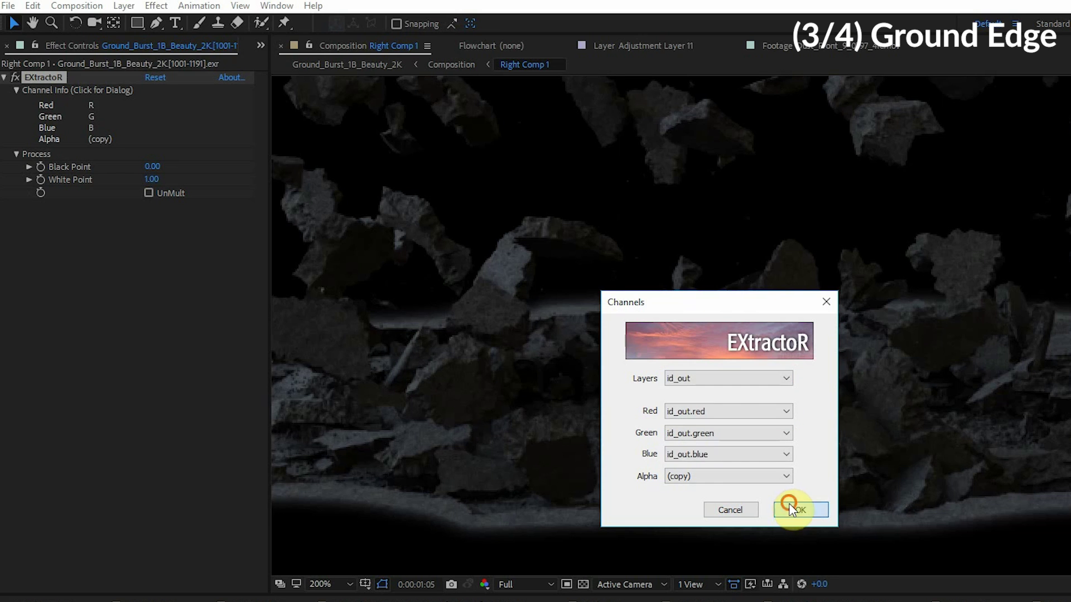
- Set the green and blue channels to id_out.red to get a white edge matte
scroll(624, 376, "down", 2)
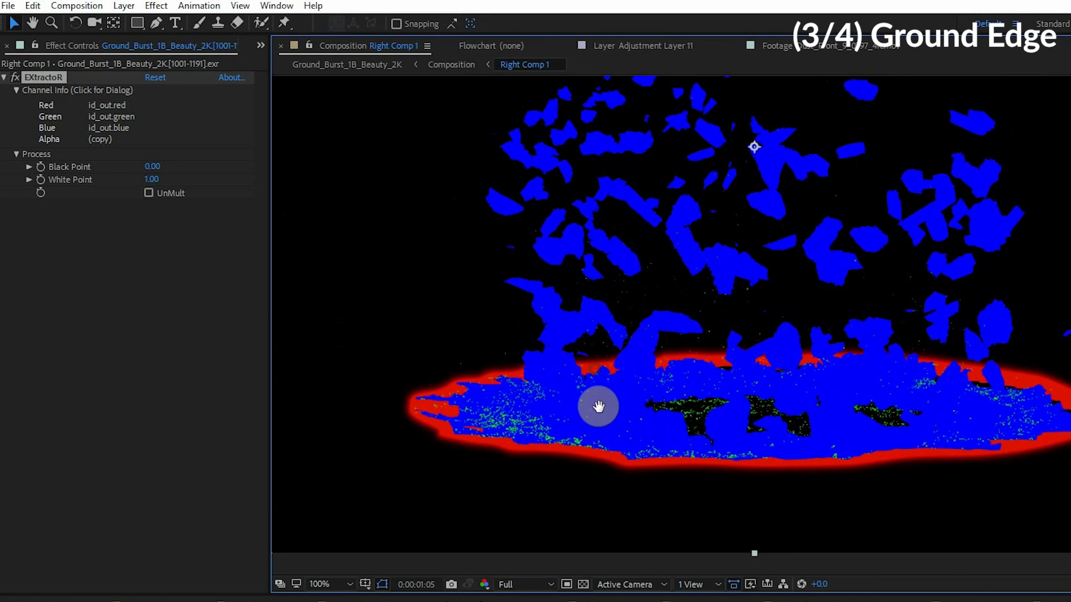
scroll(597, 407, "up", 2)
scroll(628, 395, "down", 2)
left_click(155, 112)
left_click_drag(726, 307, 410, 102)
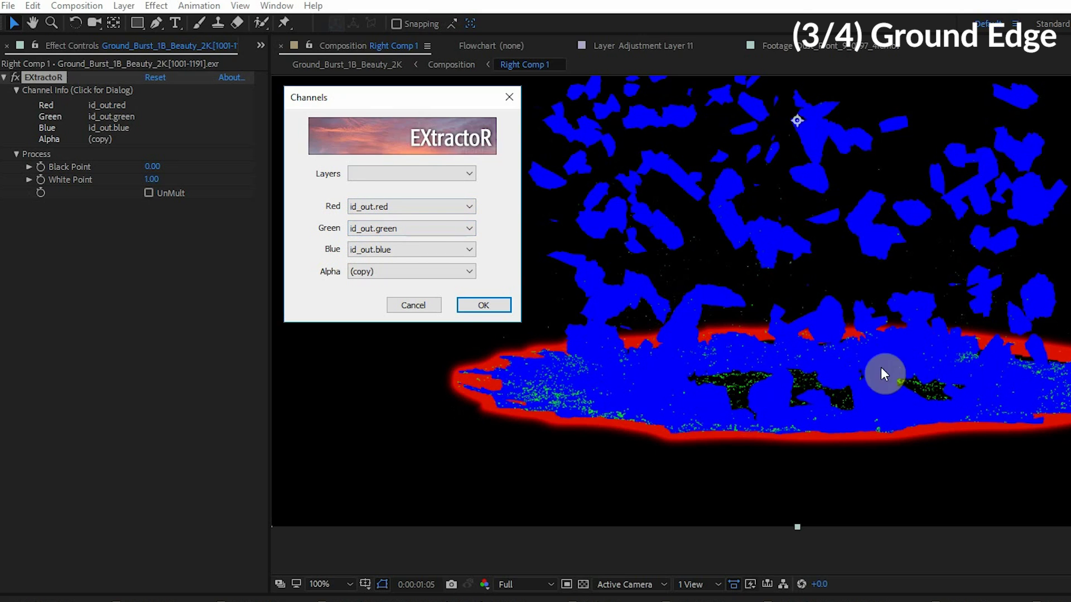
left_click(397, 229)
left_click(365, 375)
left_click(389, 249)
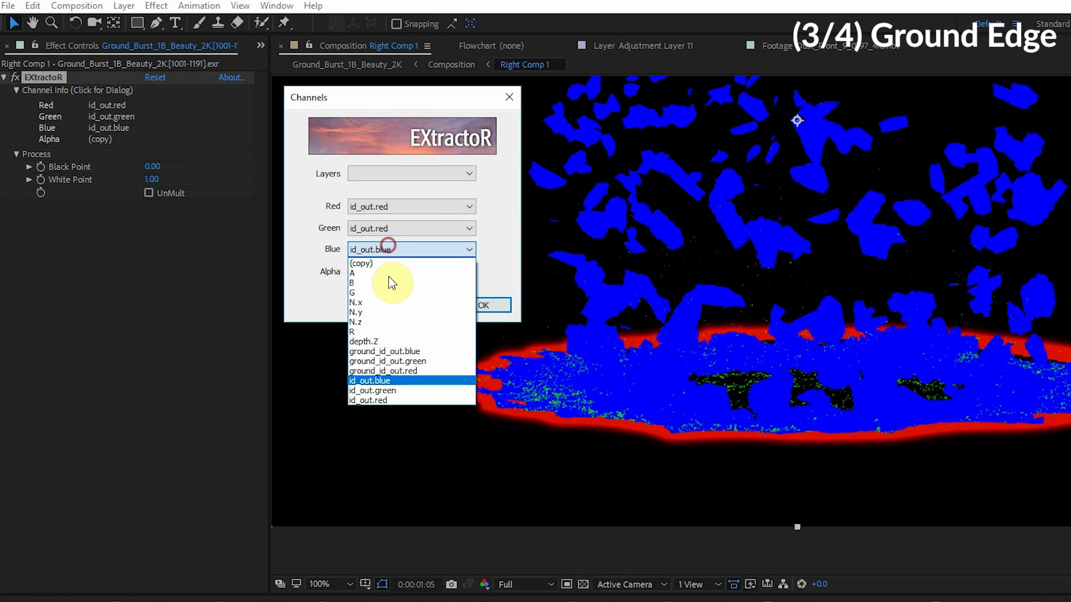
left_click(393, 397)
key("Return")
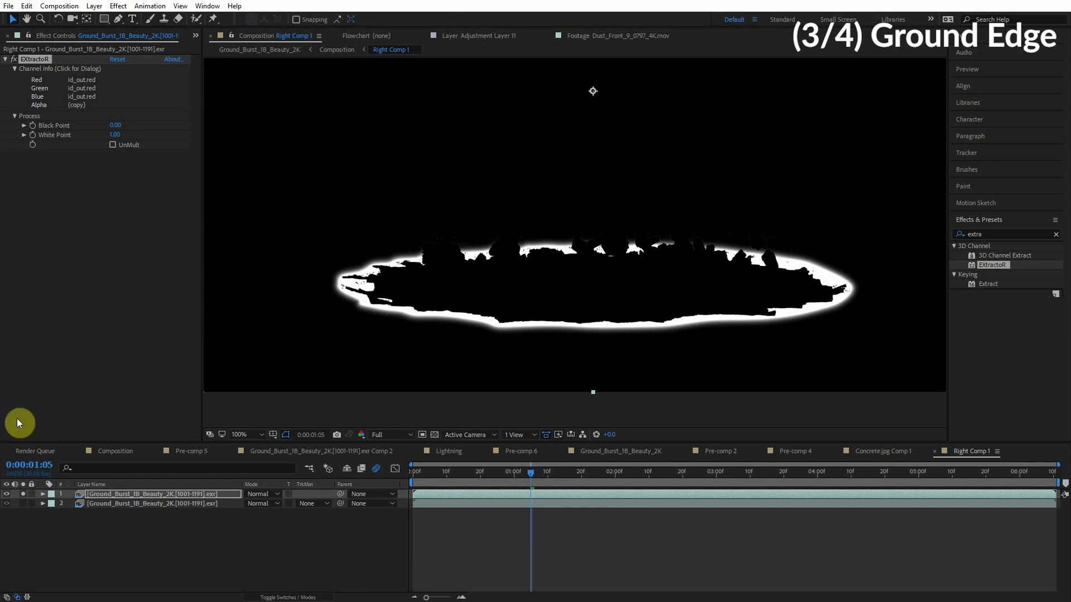
- Add a black Solid Composite to the edge matte layer and turn on UnMult
left_click(23, 495)
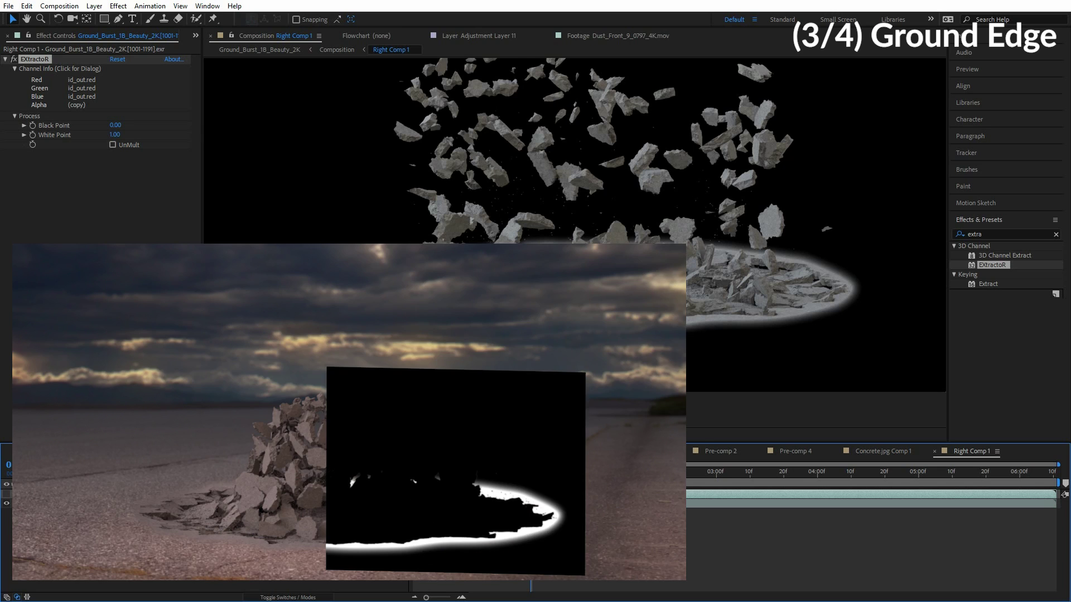
left_click(23, 495)
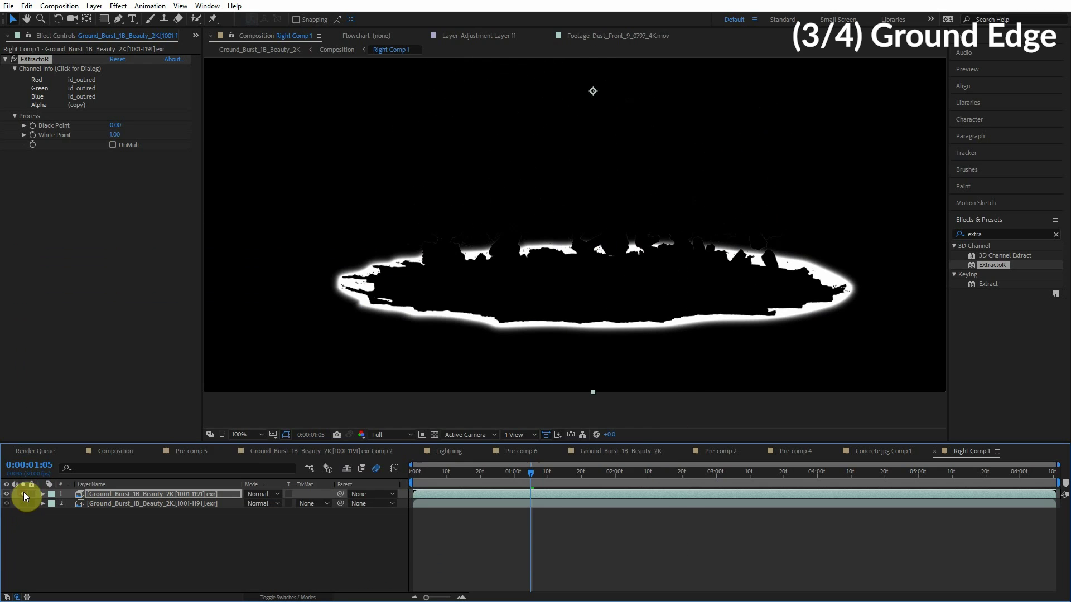
left_click(435, 434)
left_click(1021, 234)
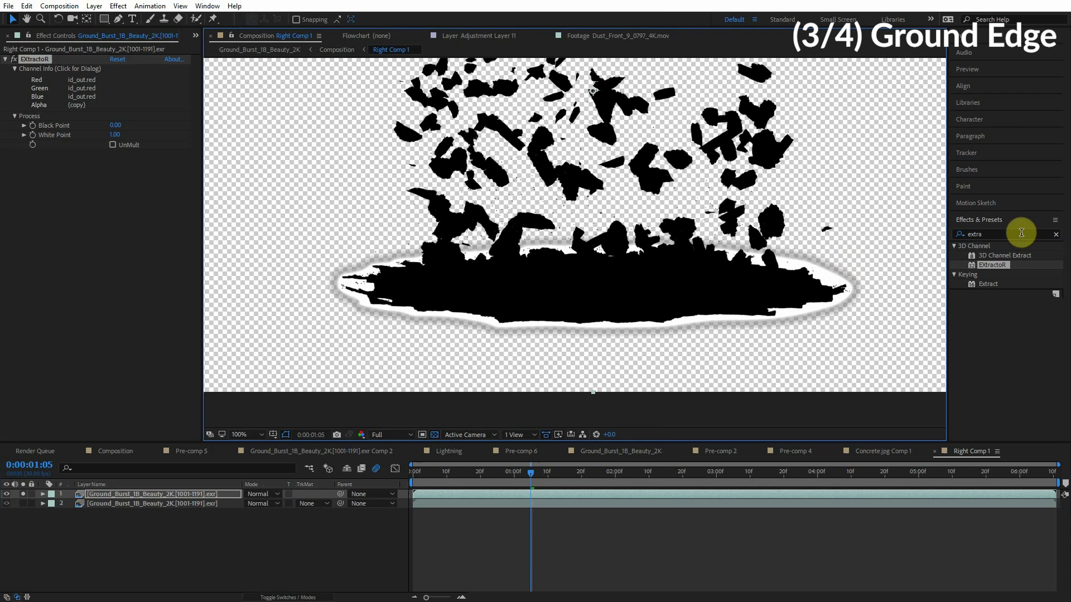
type("solid")
left_click_drag(1001, 255, 118, 177)
left_click(116, 173)
left_click(292, 301)
key("Return")
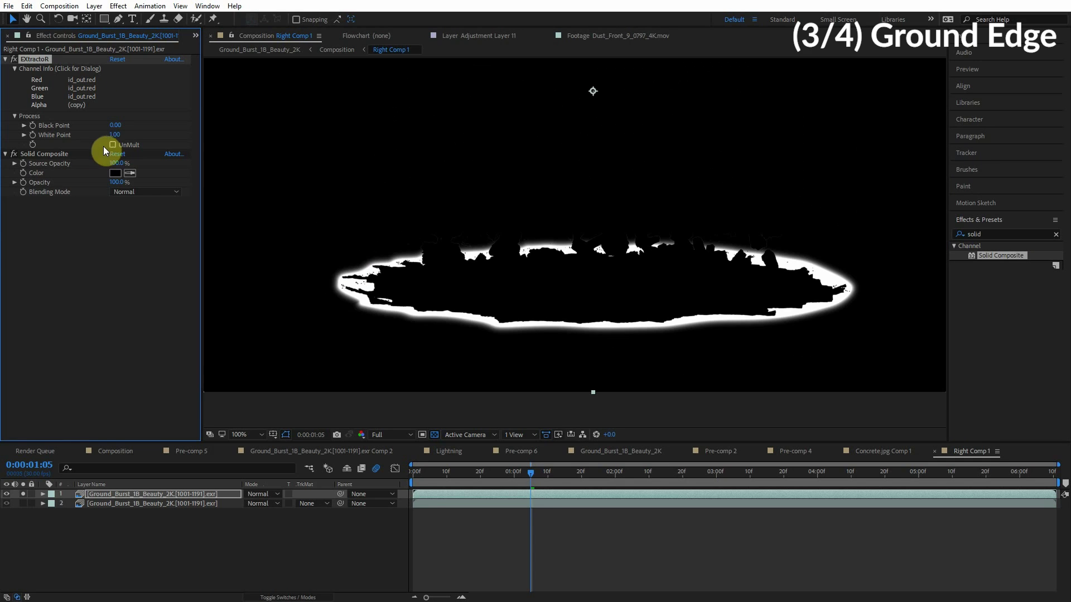
left_click(112, 145)
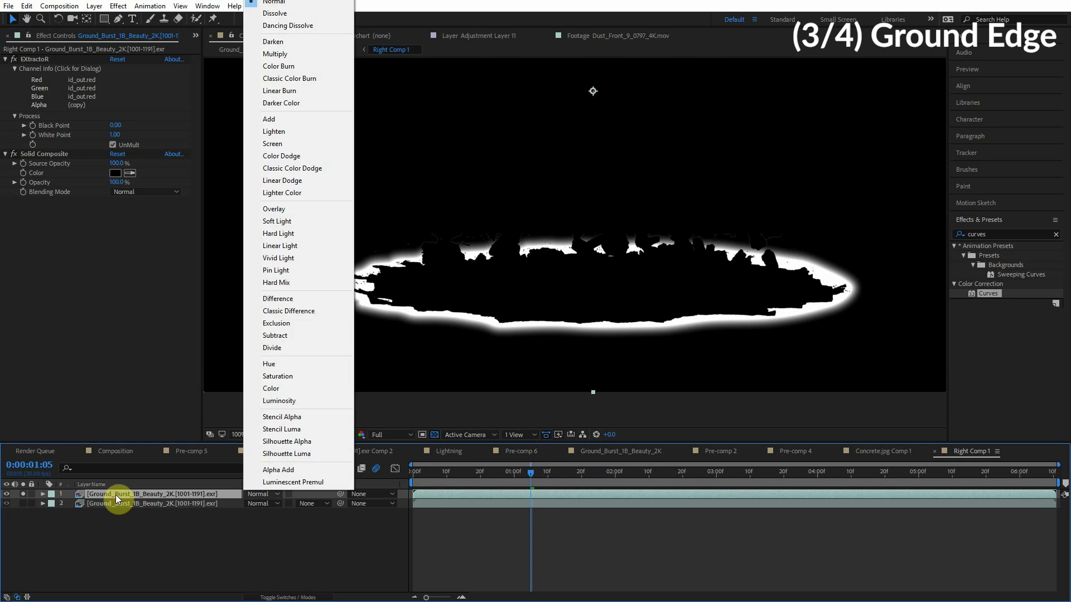
- Set layer 1's blending mode to Silhouette Luma
left_click(90, 495)
left_click(22, 494)
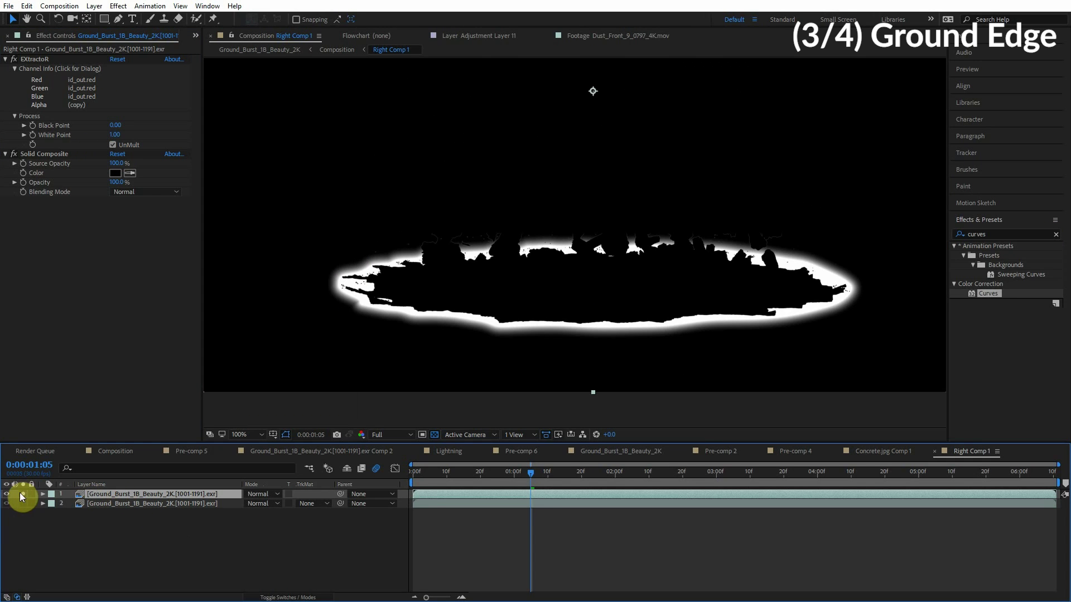
left_click(265, 495)
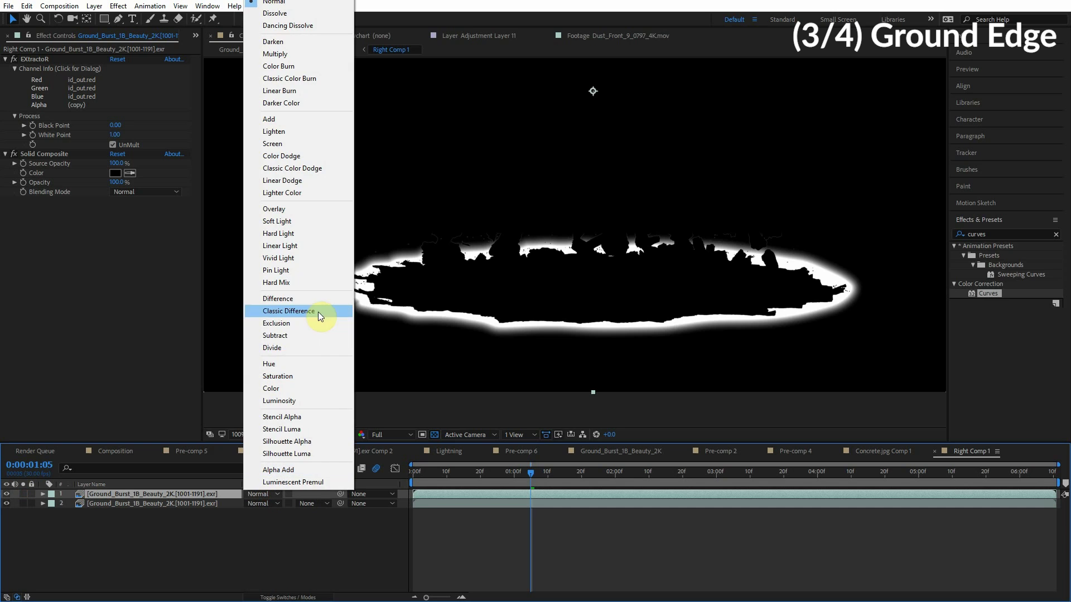
left_click(302, 454)
- Apply Curves to the top layer and steepen the RGB curve to brighten the mask
scroll(345, 293, "up", 1)
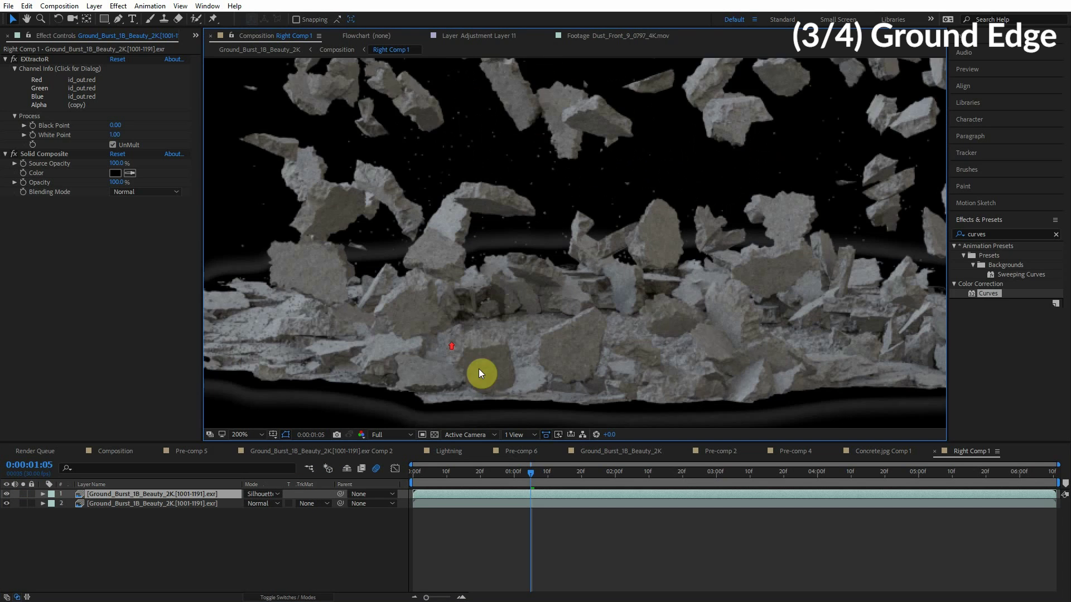
left_click_drag(479, 376, 447, 304)
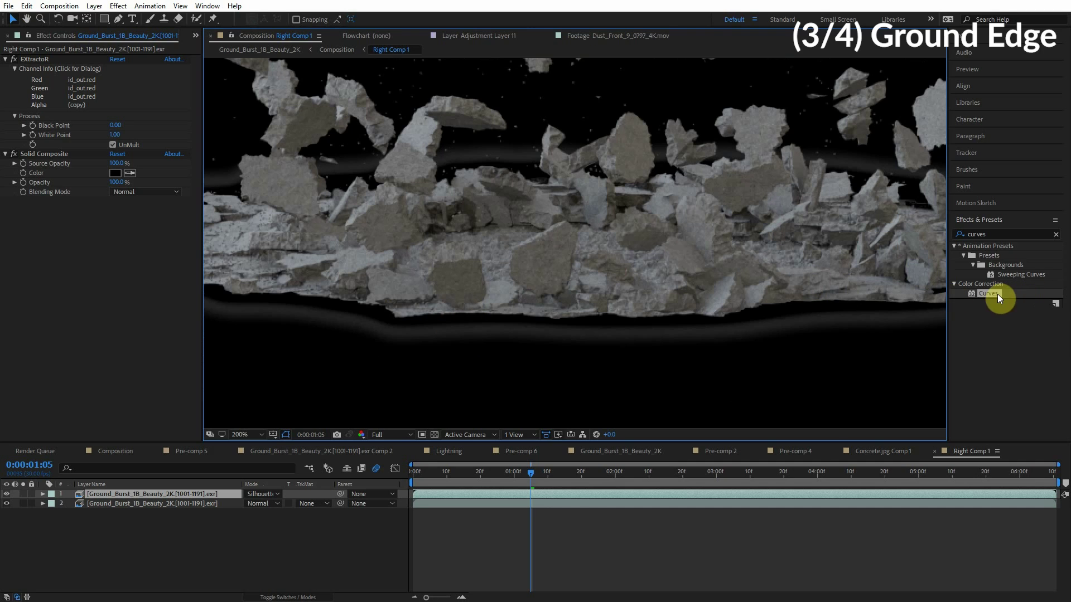
left_click_drag(998, 293, 152, 423)
left_click_drag(120, 269, 120, 268)
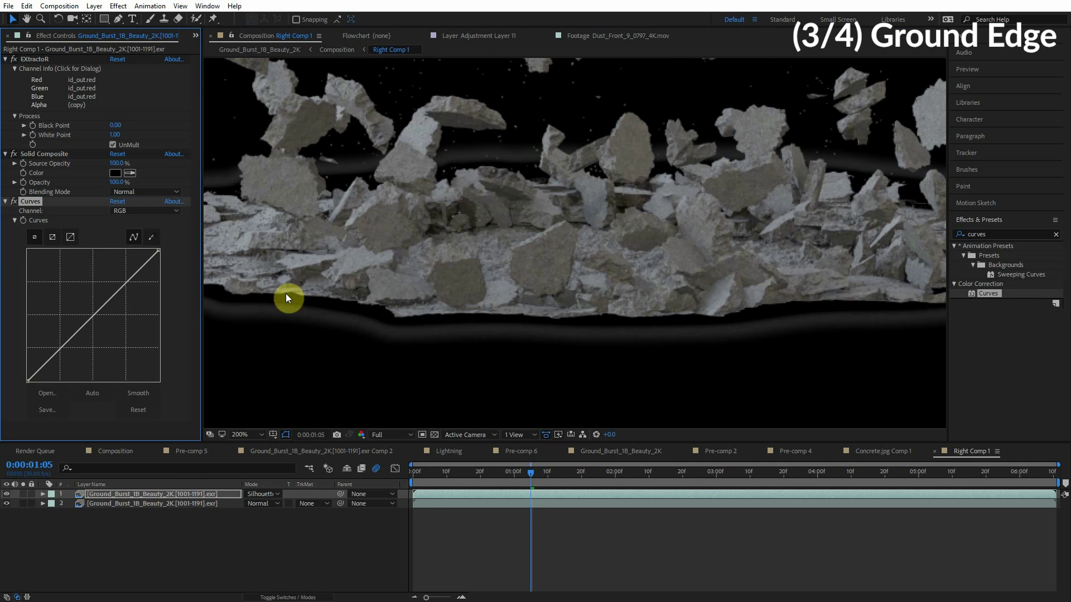
left_click_drag(73, 346, 40, 285)
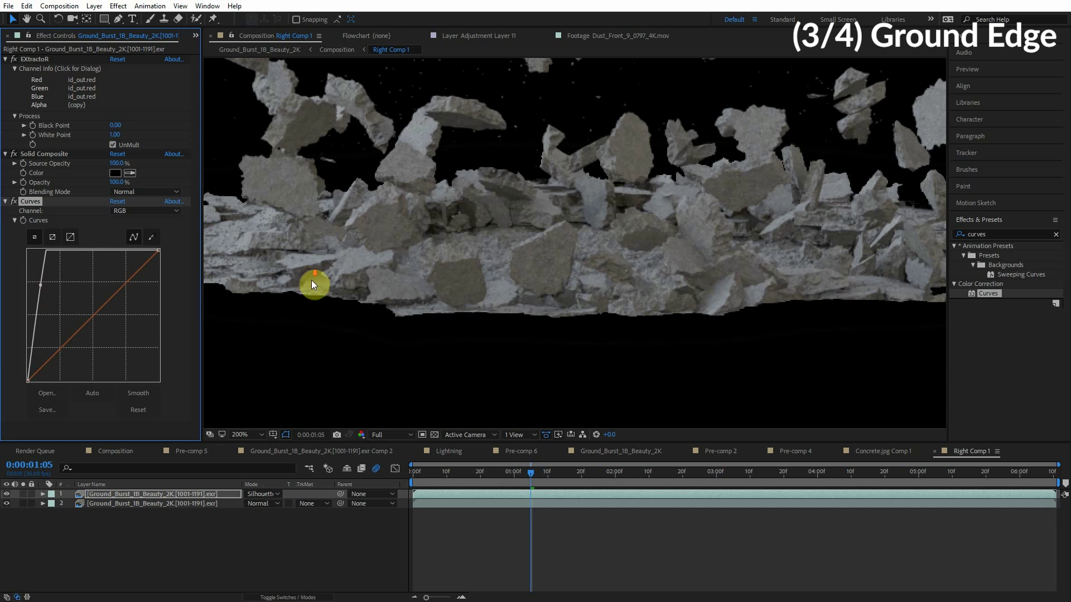
- Lower the top layer's opacity to about 58%
scroll(311, 282, "down", 2)
key("t")
left_click_drag(249, 506, 231, 509)
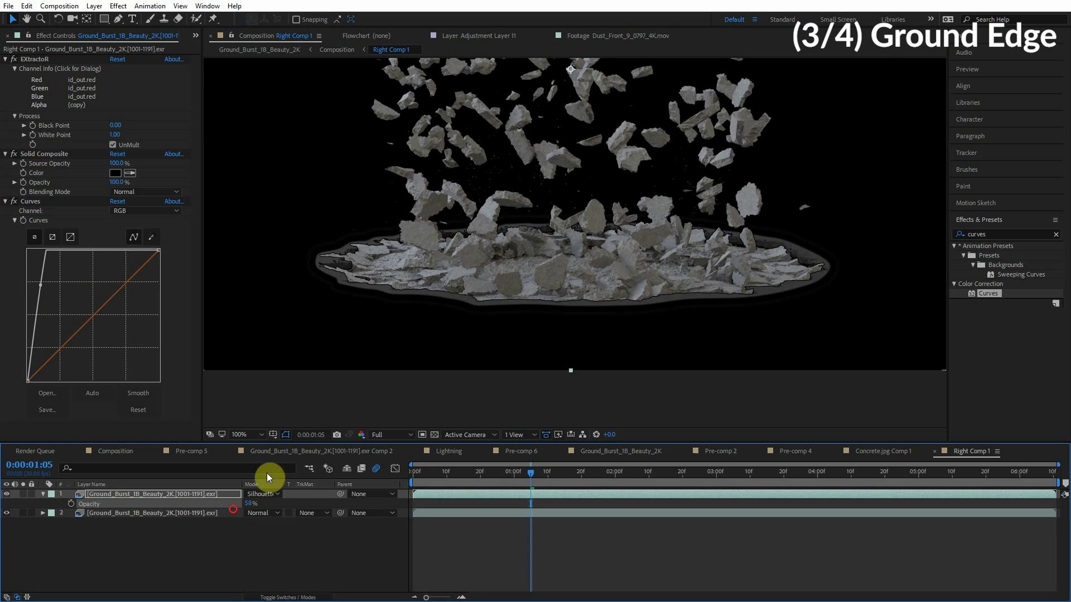
scroll(578, 306, "up", 2)
scroll(577, 325, "down", 2)
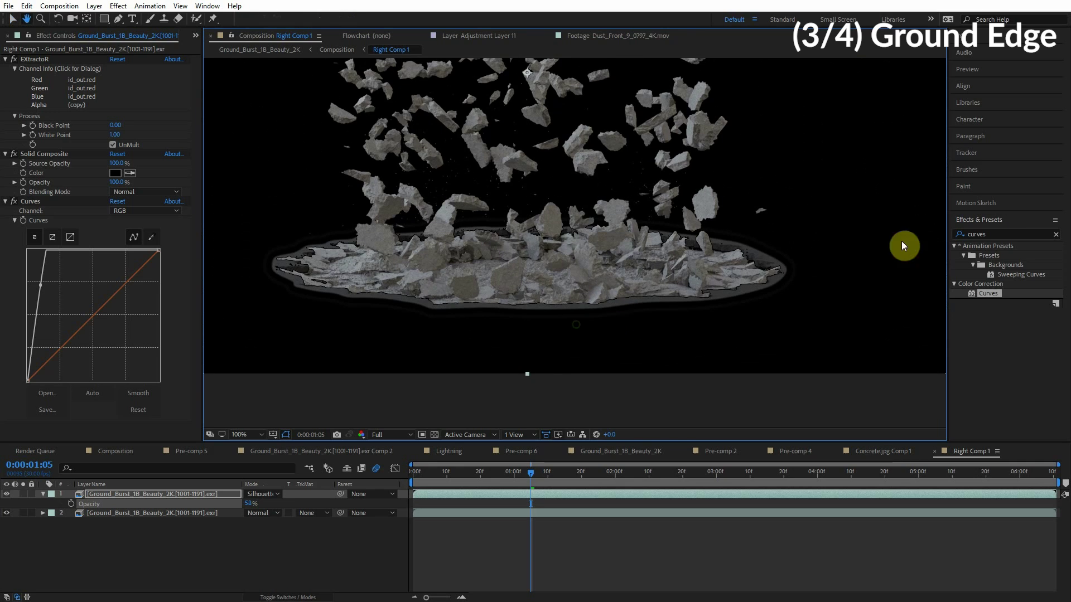
- Add Levels to the top layer with Clip To Output Black and White both On
left_click(1004, 234)
type("levels")
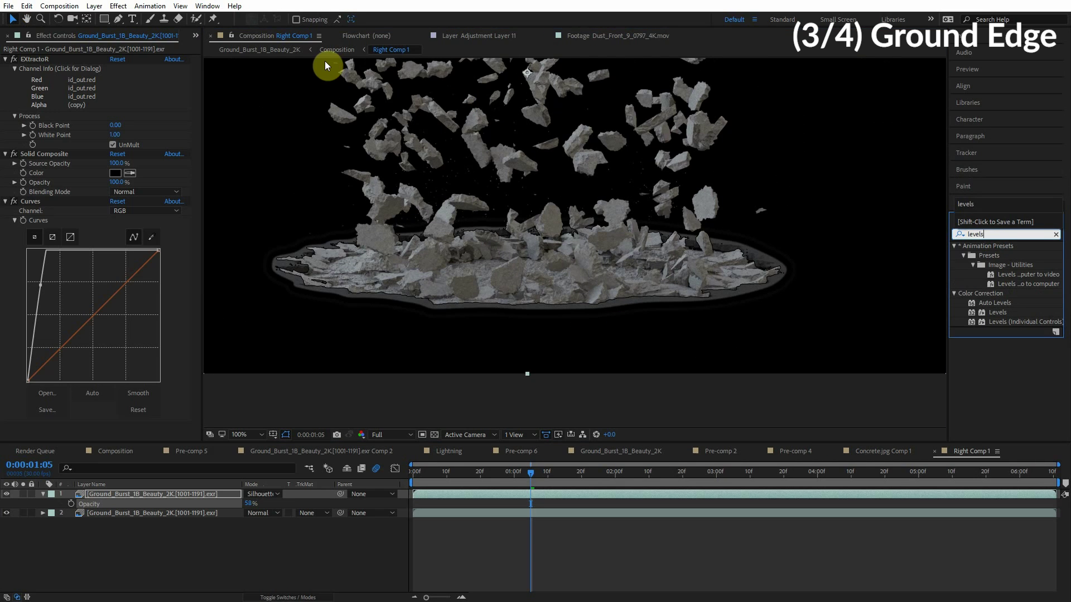
left_click_drag(1006, 313, 28, 380)
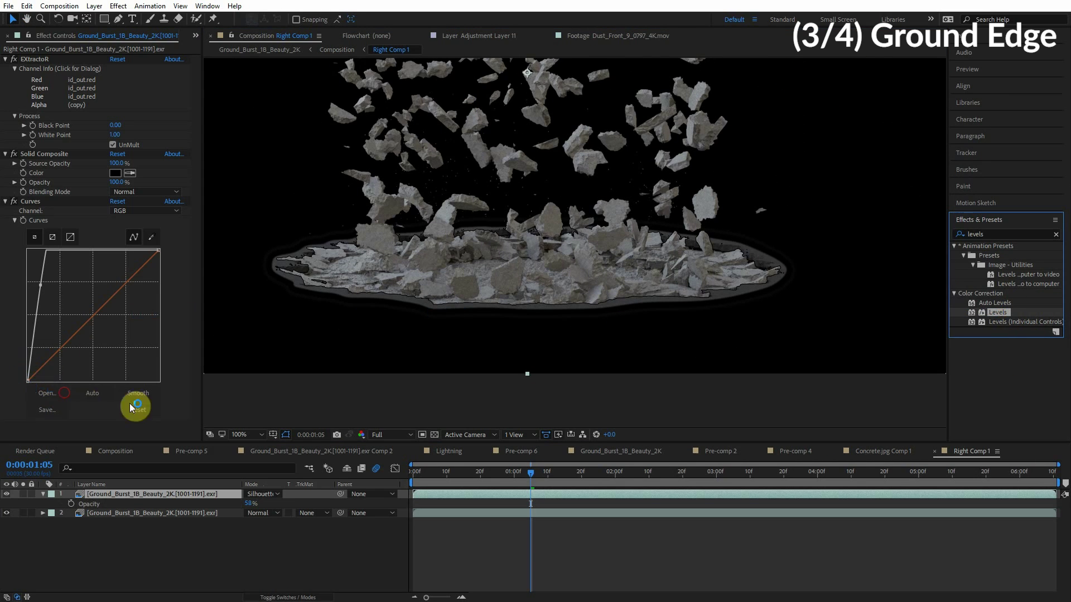
left_click_drag(400, 323, 451, 325)
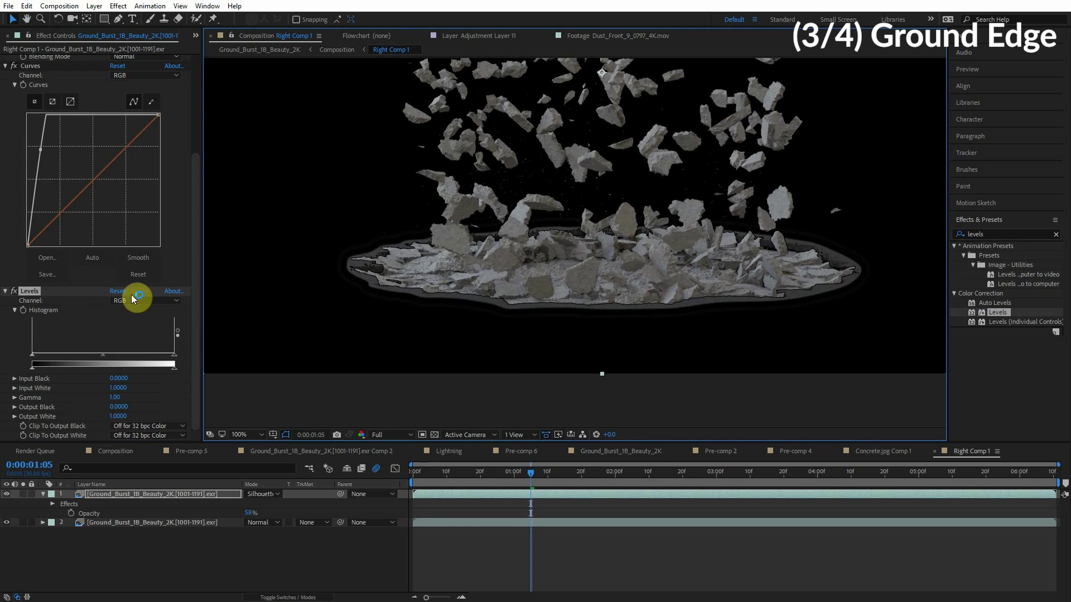
left_click(138, 426)
left_click(136, 438)
left_click(143, 435)
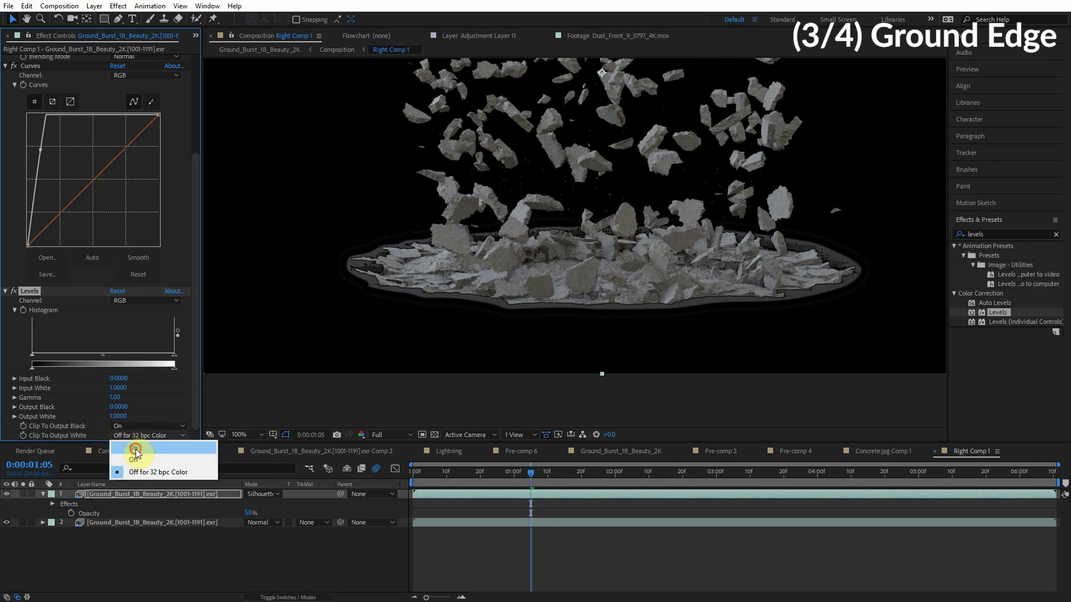
left_click(135, 449)
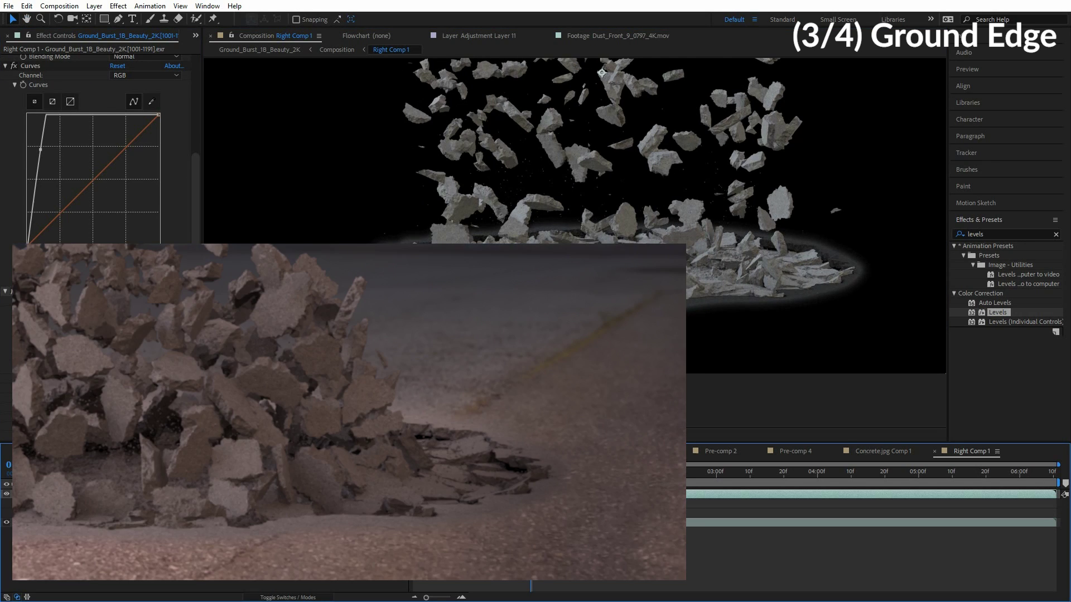
- Apply EXtractoR to the top layer using the ground_id_out pass
scroll(64, 103, "up", 5)
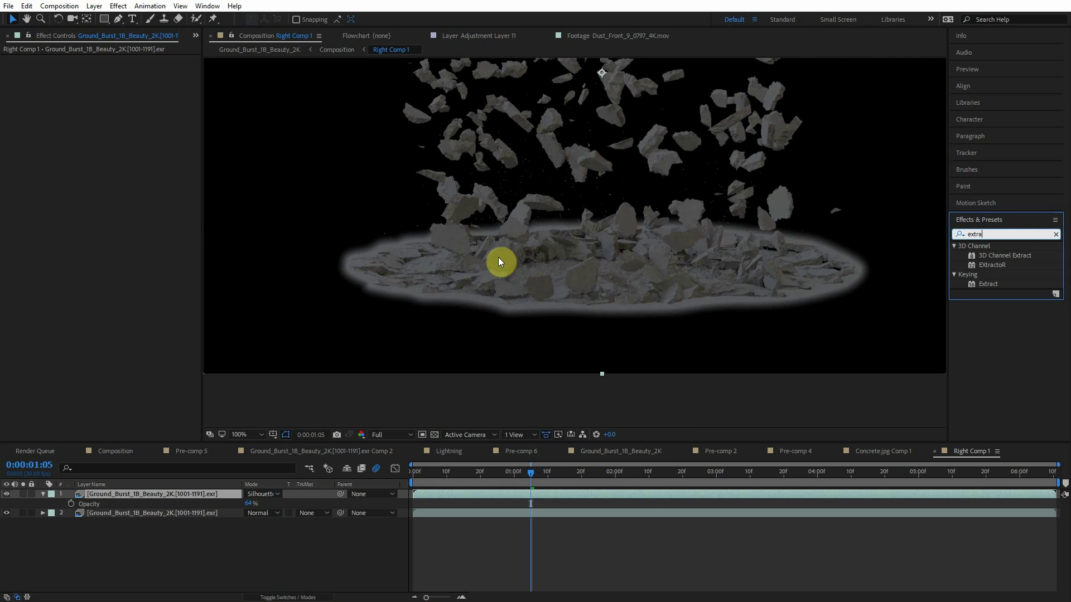
left_click_drag(992, 267, 58, 163)
left_click(46, 95)
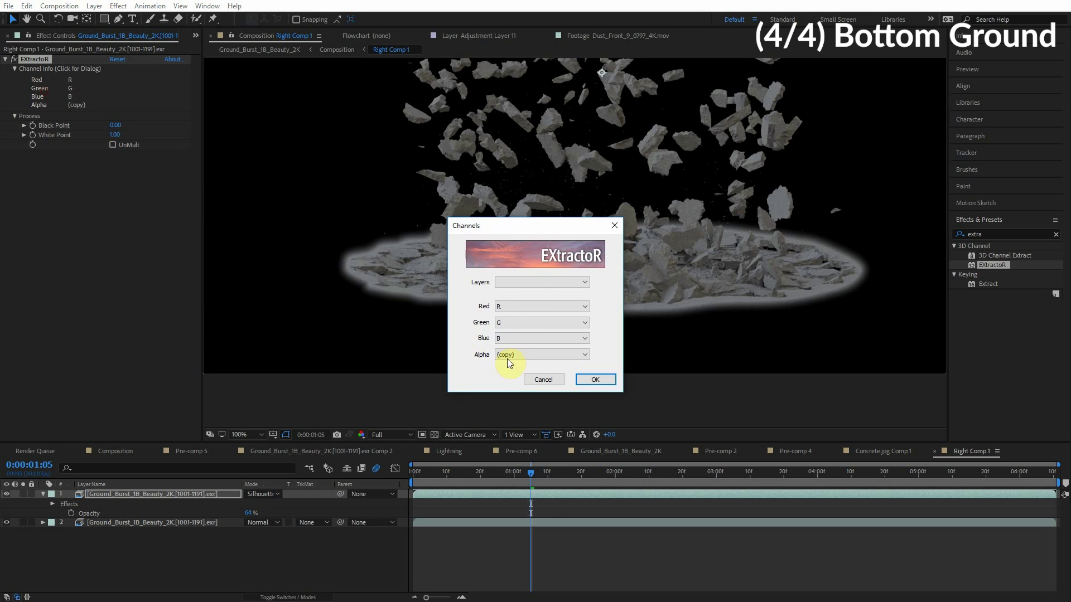
left_click(519, 285)
left_click(525, 307)
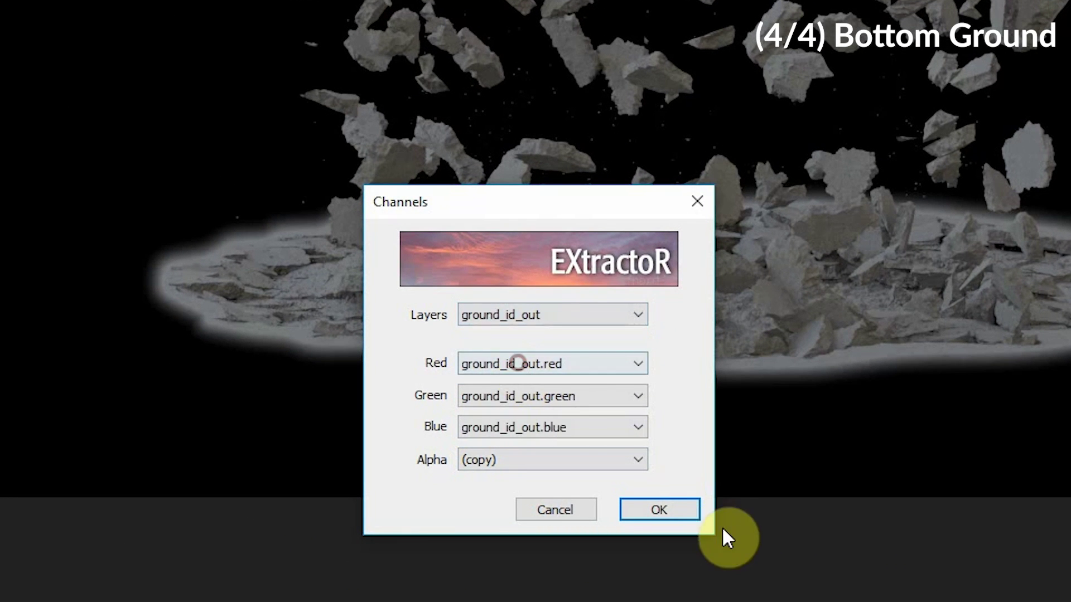
left_click(656, 508)
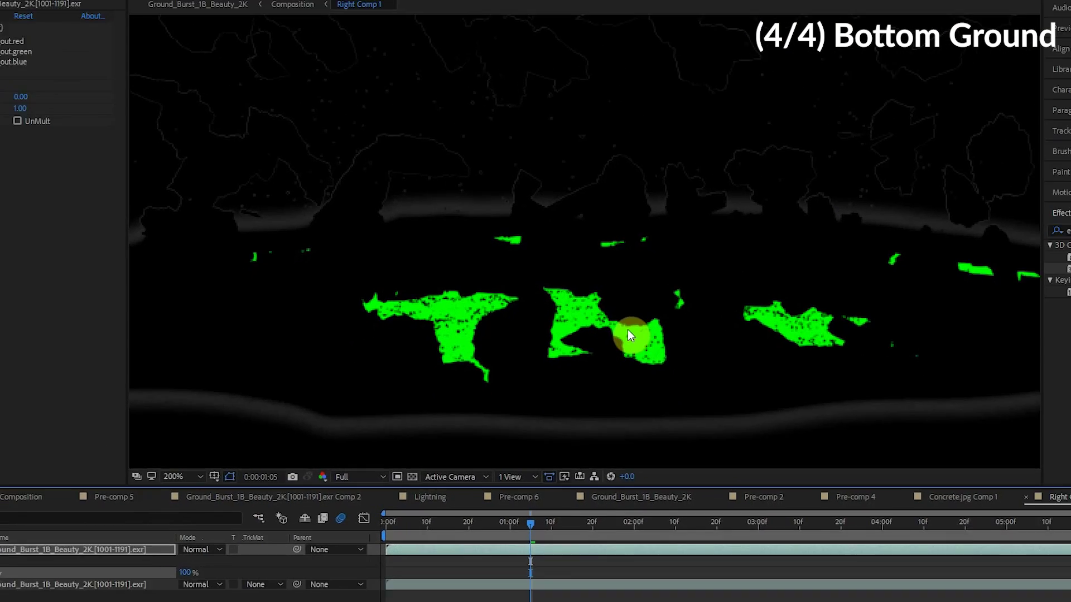
- Feed the red and blue channels from ground_id_out.green
left_click(95, 89)
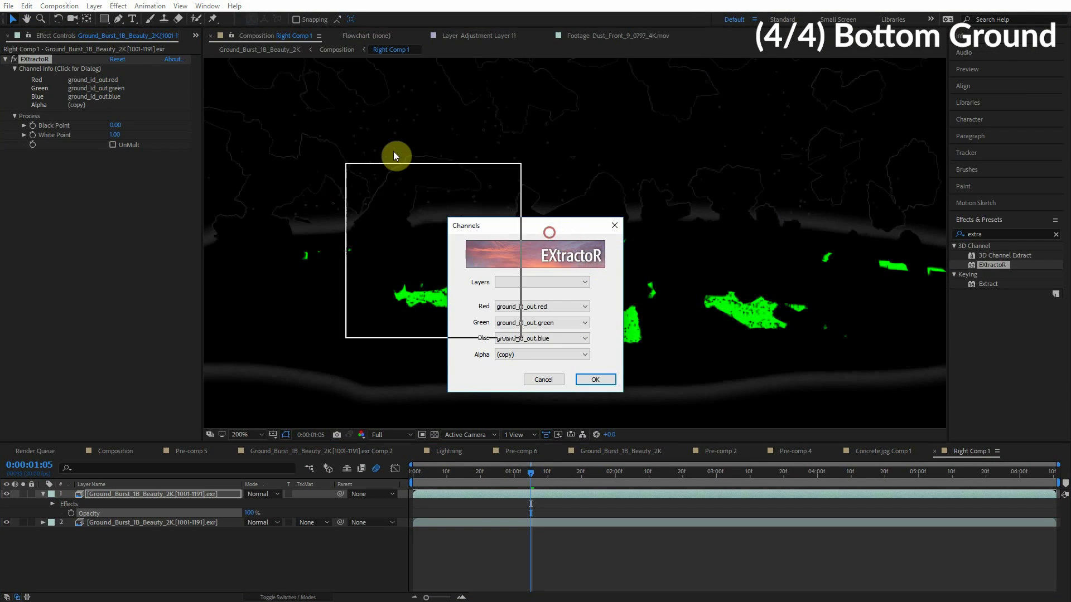
left_click_drag(393, 155, 246, 99)
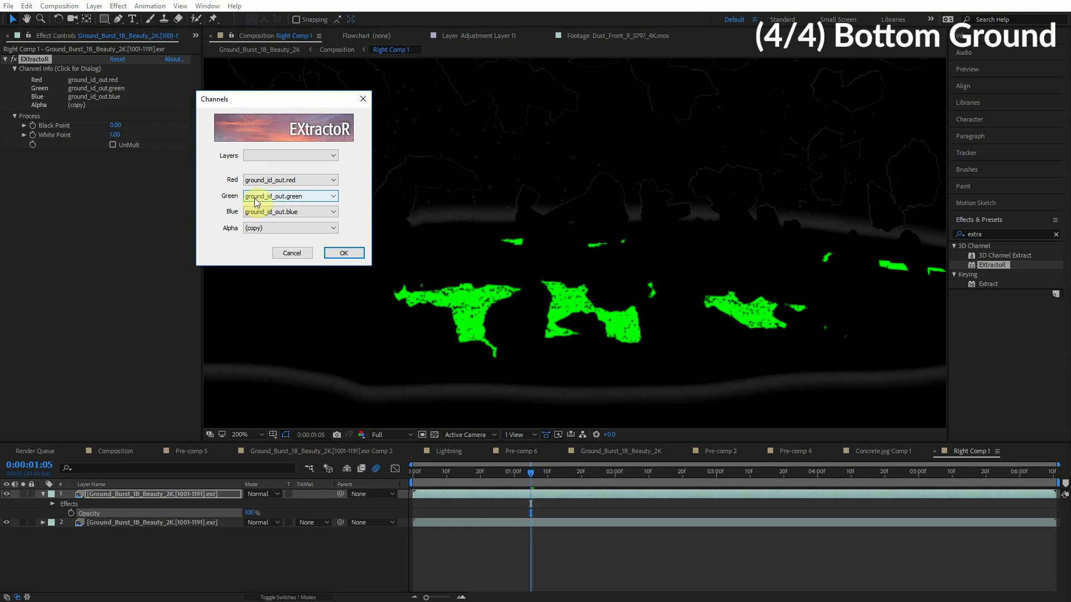
left_click(279, 180)
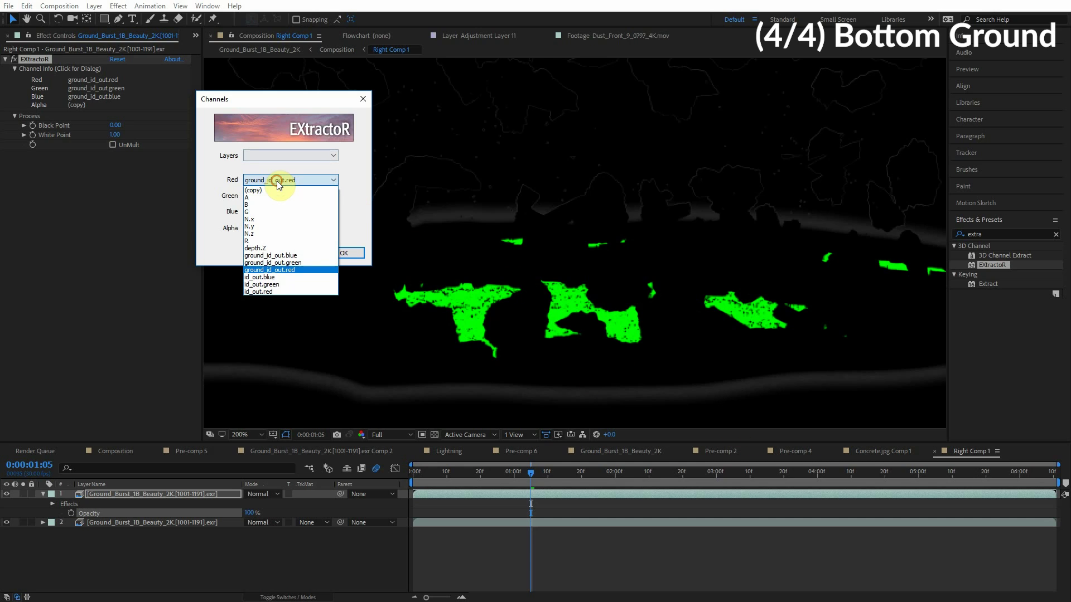
left_click(290, 263)
left_click(295, 212)
left_click(296, 294)
left_click(360, 253)
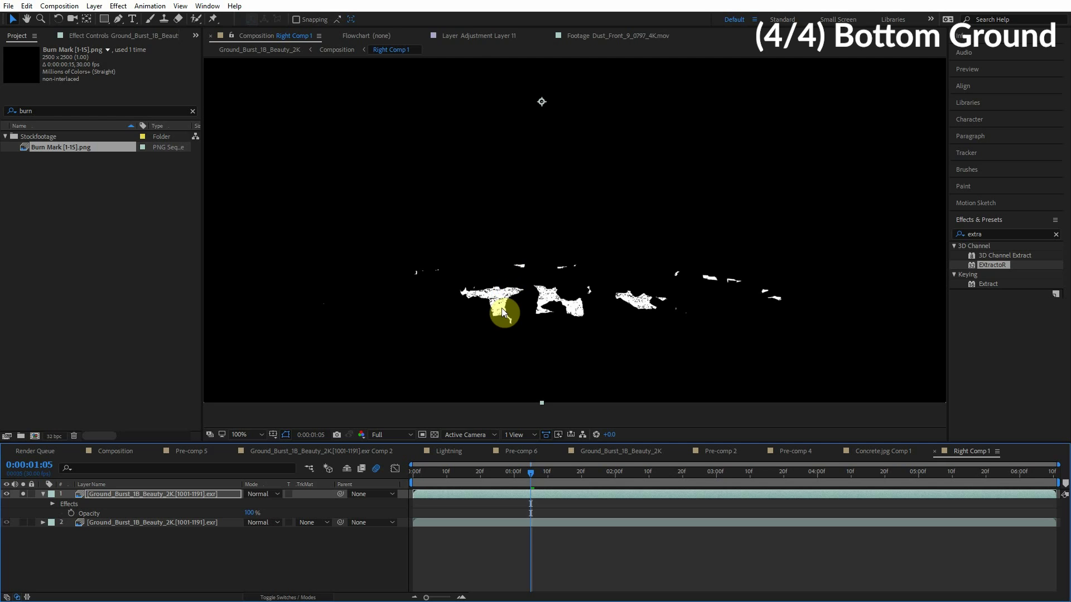
- Add the Burn Mark [1-15].png sequence starting near one second and move it lower in frame
mouse_move(61, 146)
left_mouse_down()
mouse_move(85, 158)
mouse_move(162, 437)
mouse_move(159, 486)
mouse_move(172, 495)
left_mouse_up()
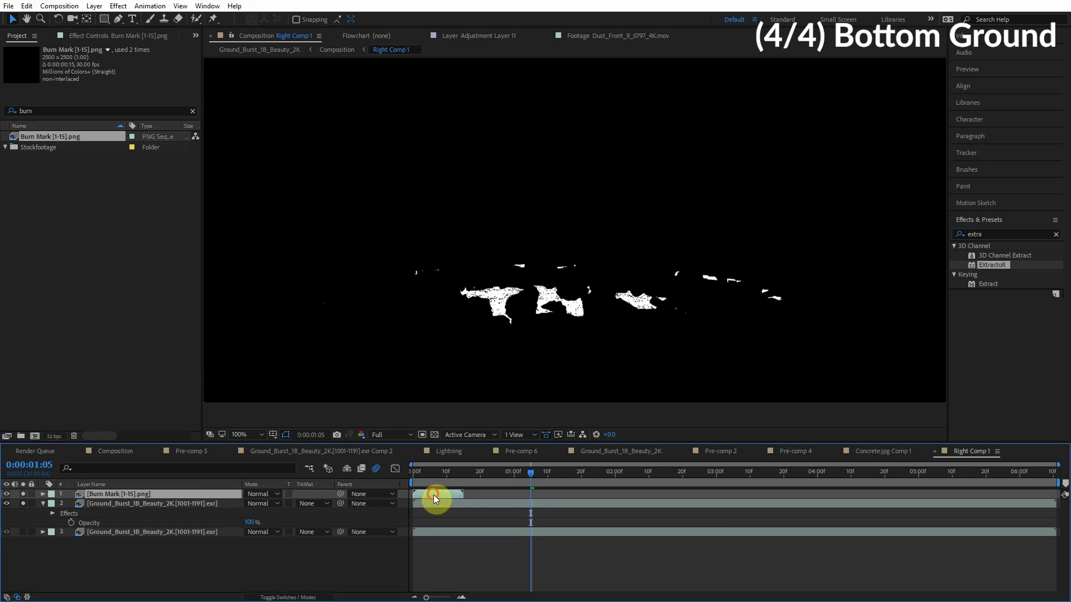
left_click_drag(436, 498, 536, 497)
key("comma")
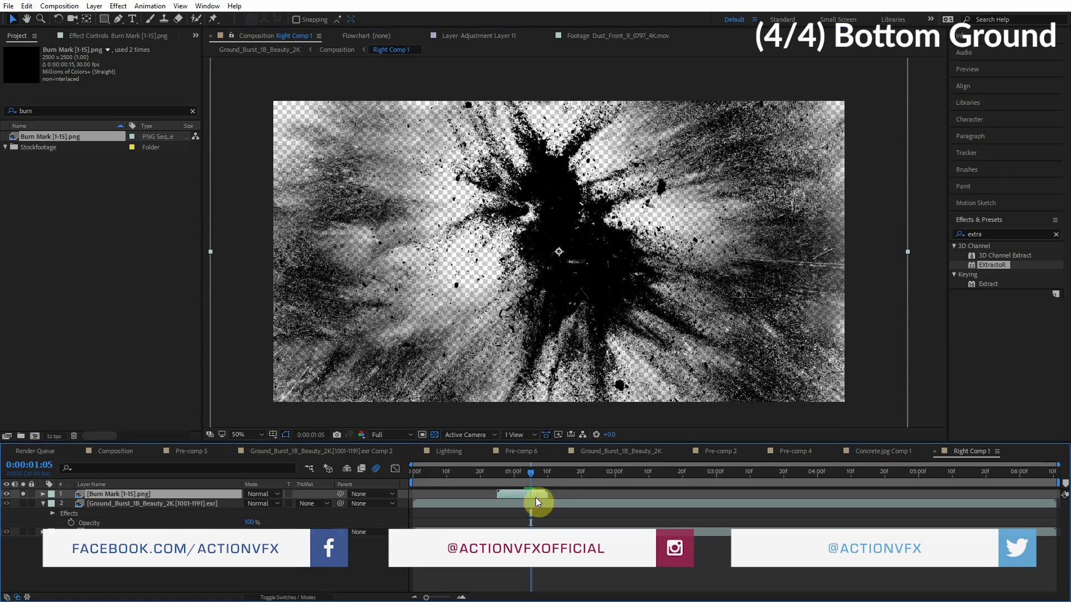
mouse_move(554, 304)
left_mouse_down()
mouse_move(550, 371)
mouse_move(551, 361)
left_mouse_up()
left_click_drag(522, 495, 531, 497)
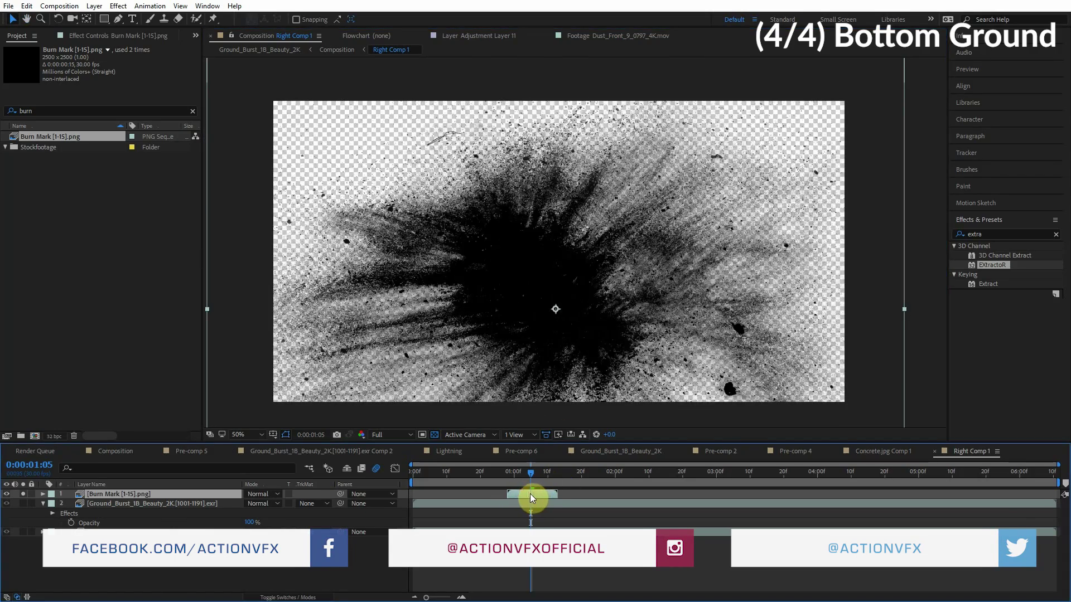
left_click_drag(555, 306, 563, 341)
- Scale the burn mark to about 44% and place the ground mask layer directly above it
key("s")
left_click_drag(275, 506, 249, 508)
scroll(569, 407, "up", 2)
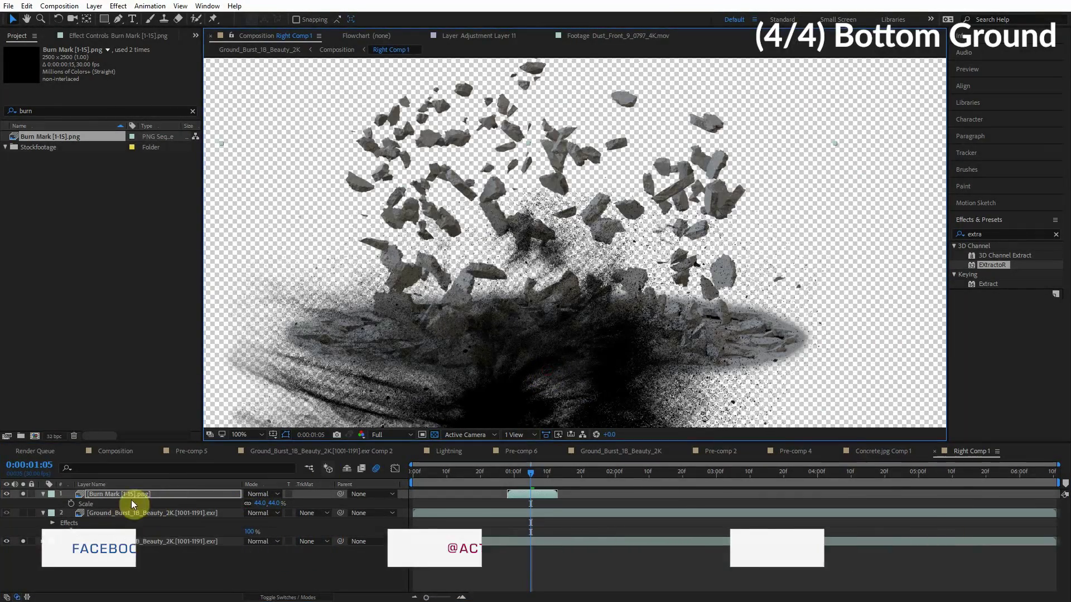
mouse_move(131, 513)
left_mouse_down()
mouse_move(138, 485)
mouse_move(133, 494)
left_mouse_up()
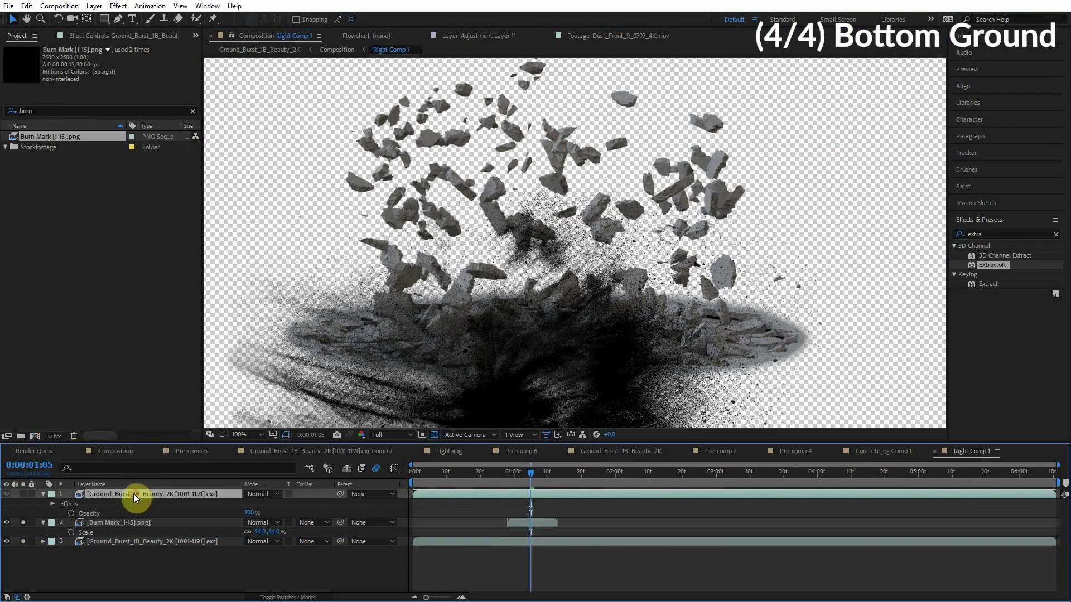
left_click(22, 494)
left_click(23, 493)
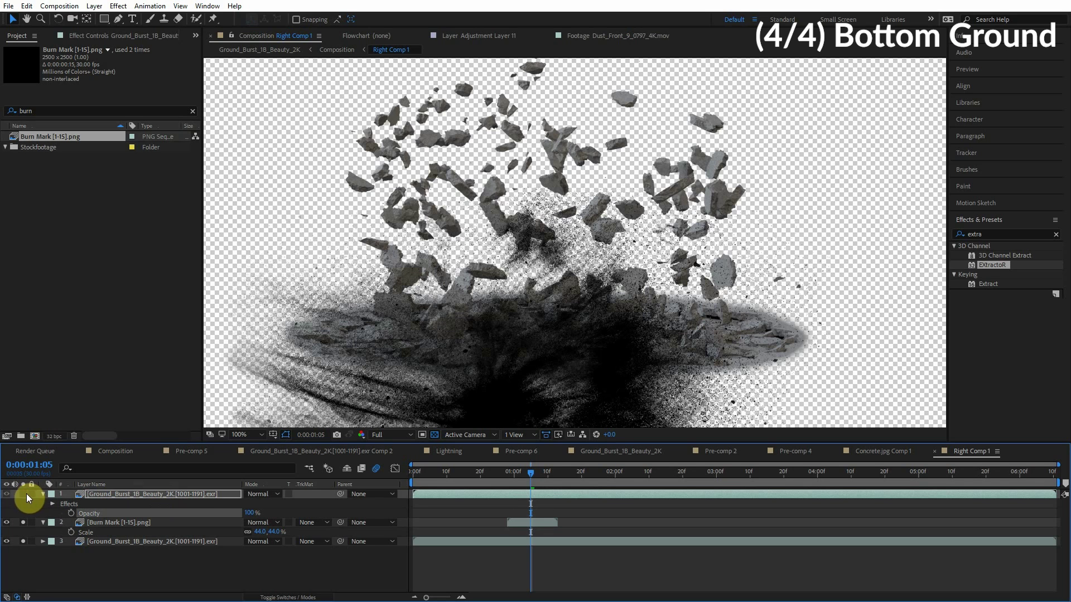
left_click(118, 522)
left_click(313, 533)
- Set the Burn Mark layer's track matte to Luma Matte from the ground mask above
left_click(342, 576)
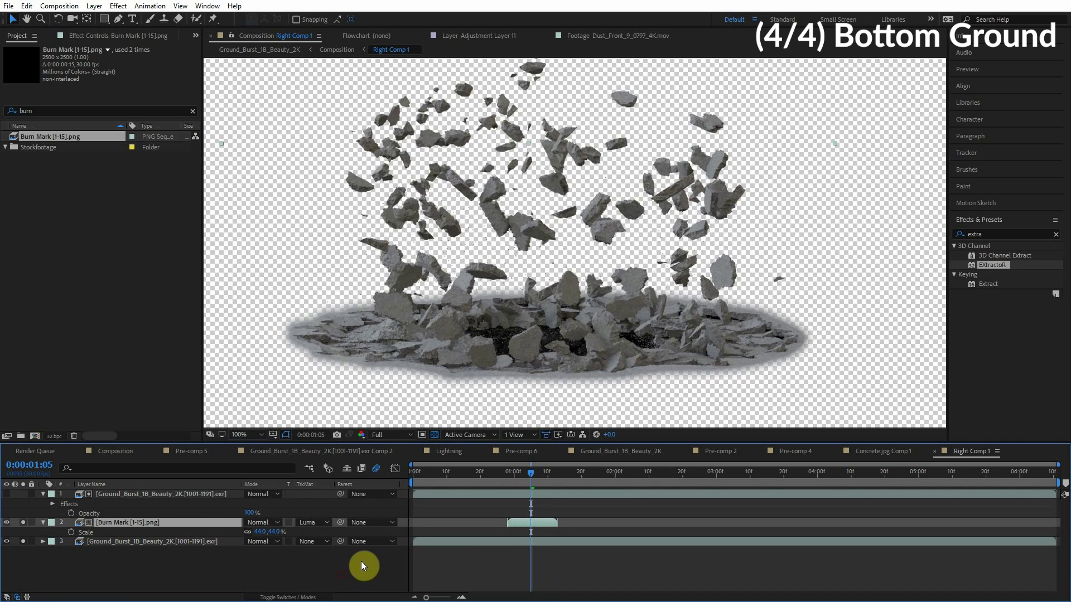